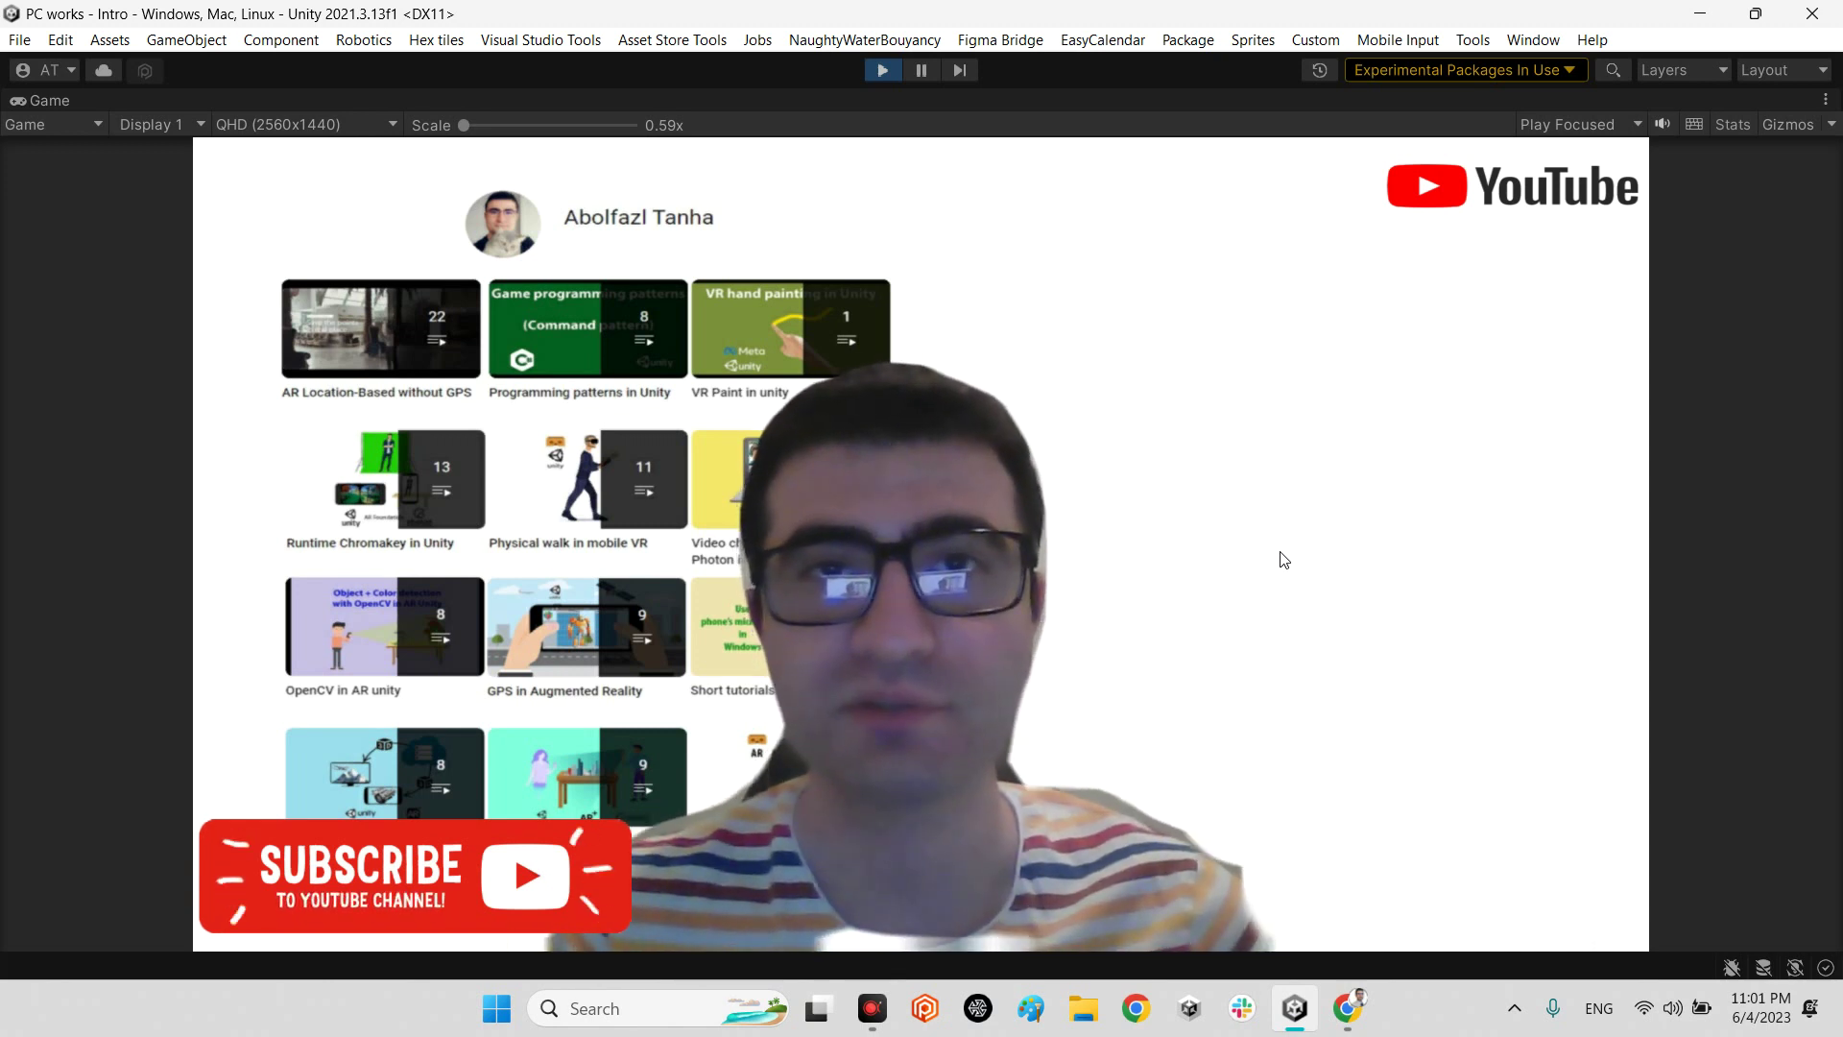
Exit Play mode on the running Intro scene.
{"action": "left_click", "coordinate": [877, 69]}
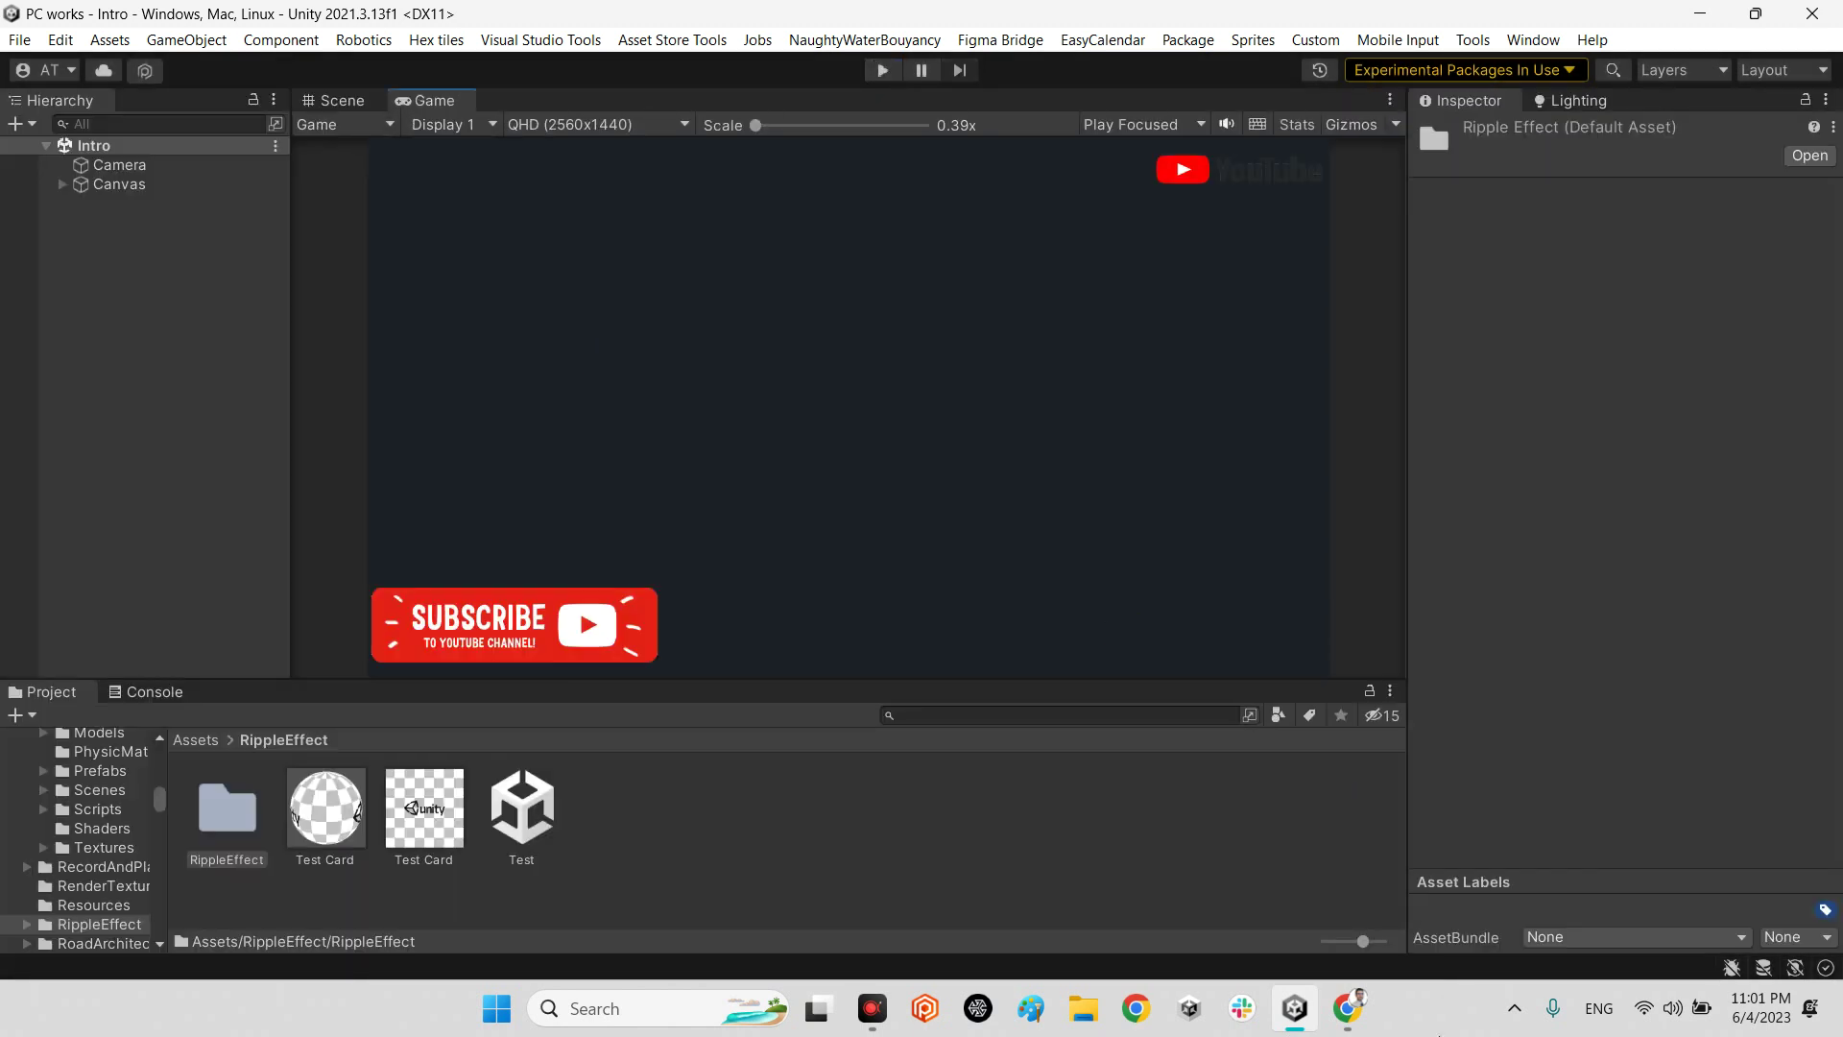
Bring up the RippleEffect GitHub page in Chrome and show its clone and download options.
{"action": "left_click", "coordinate": [1349, 1008]}
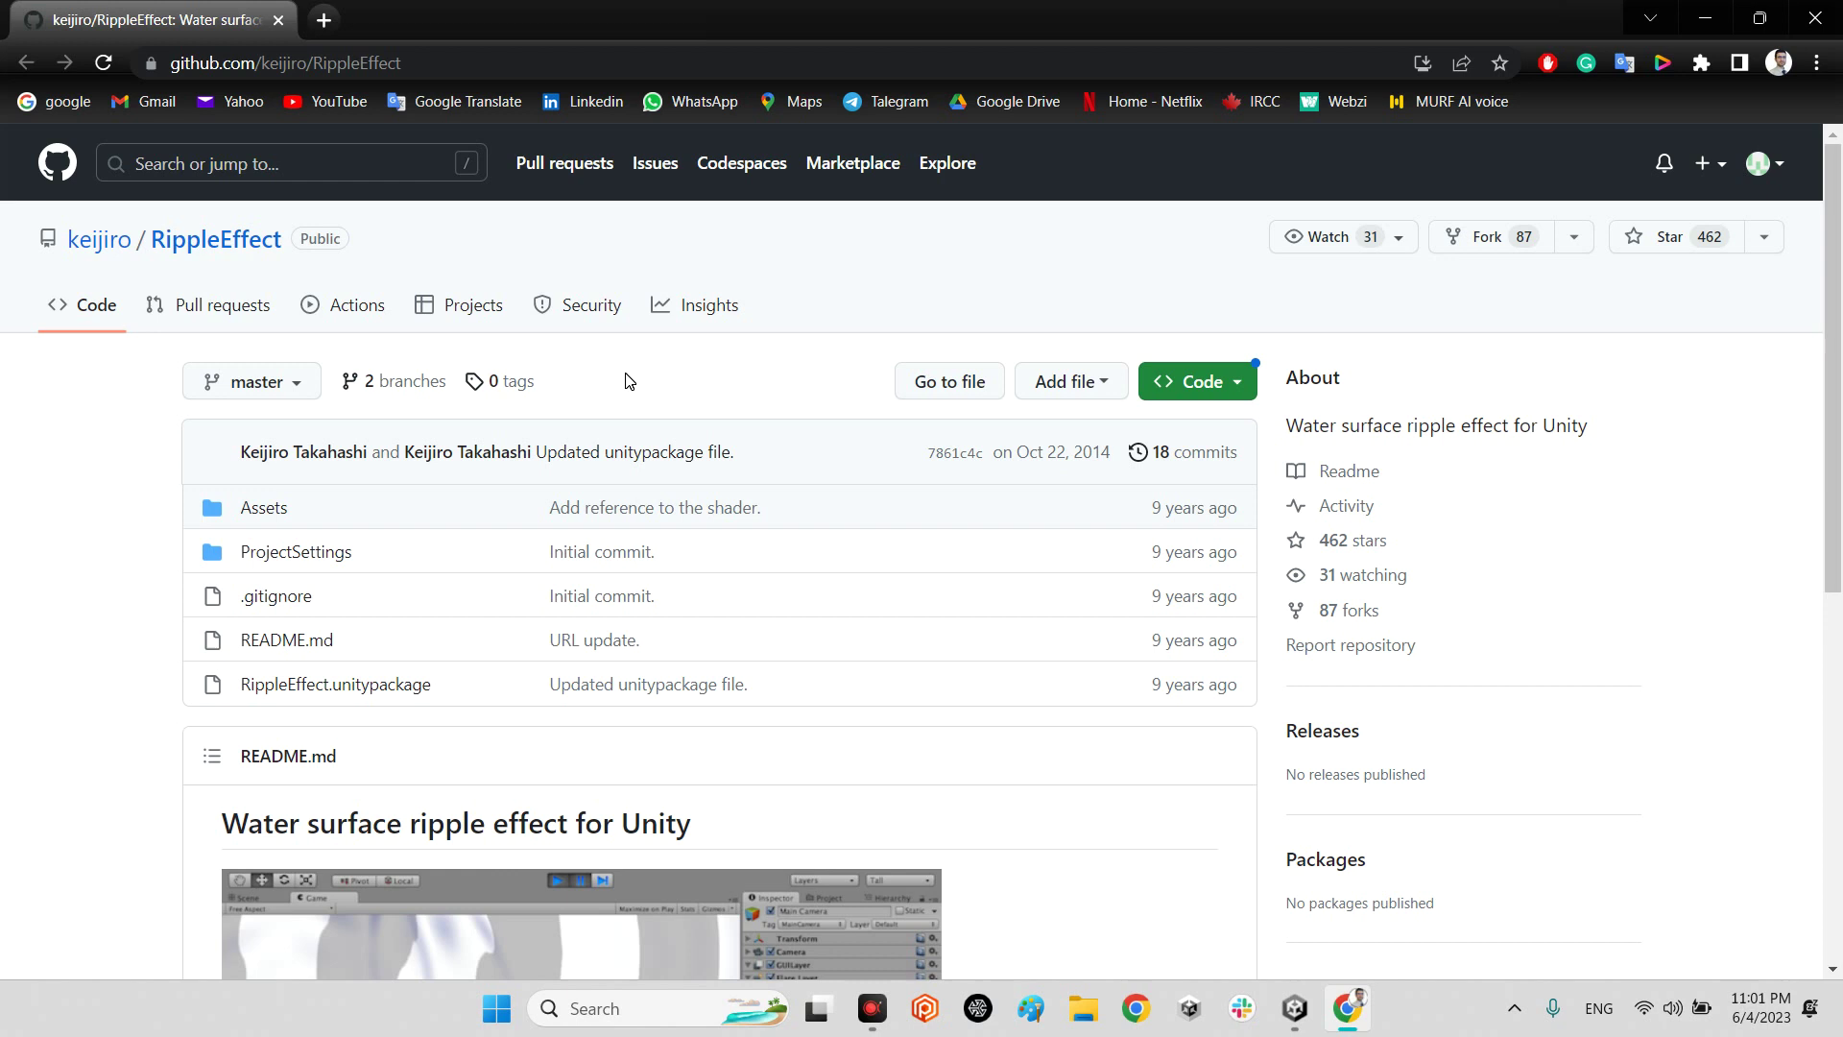
{"action": "left_click", "coordinate": [1186, 386]}
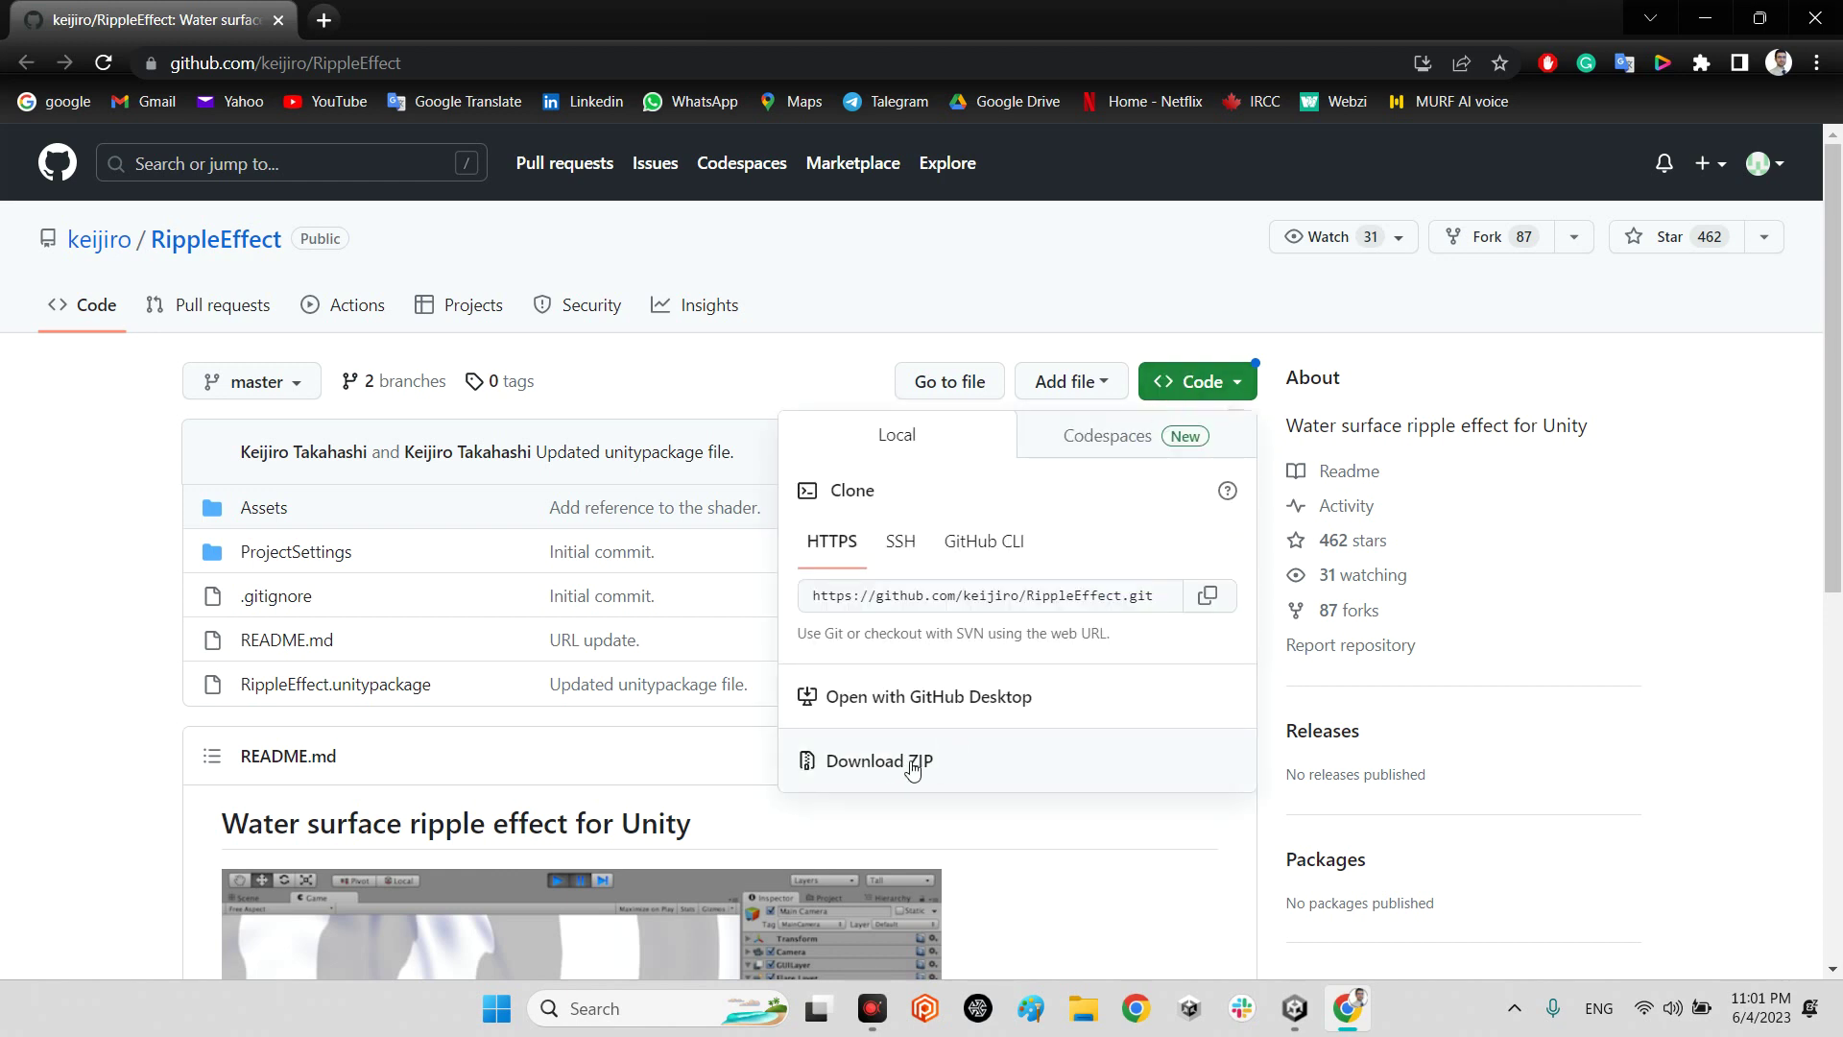
Browse the RippleEffect repository's Assets folder, then return to the repository's main page.
{"action": "left_click", "coordinate": [595, 375]}
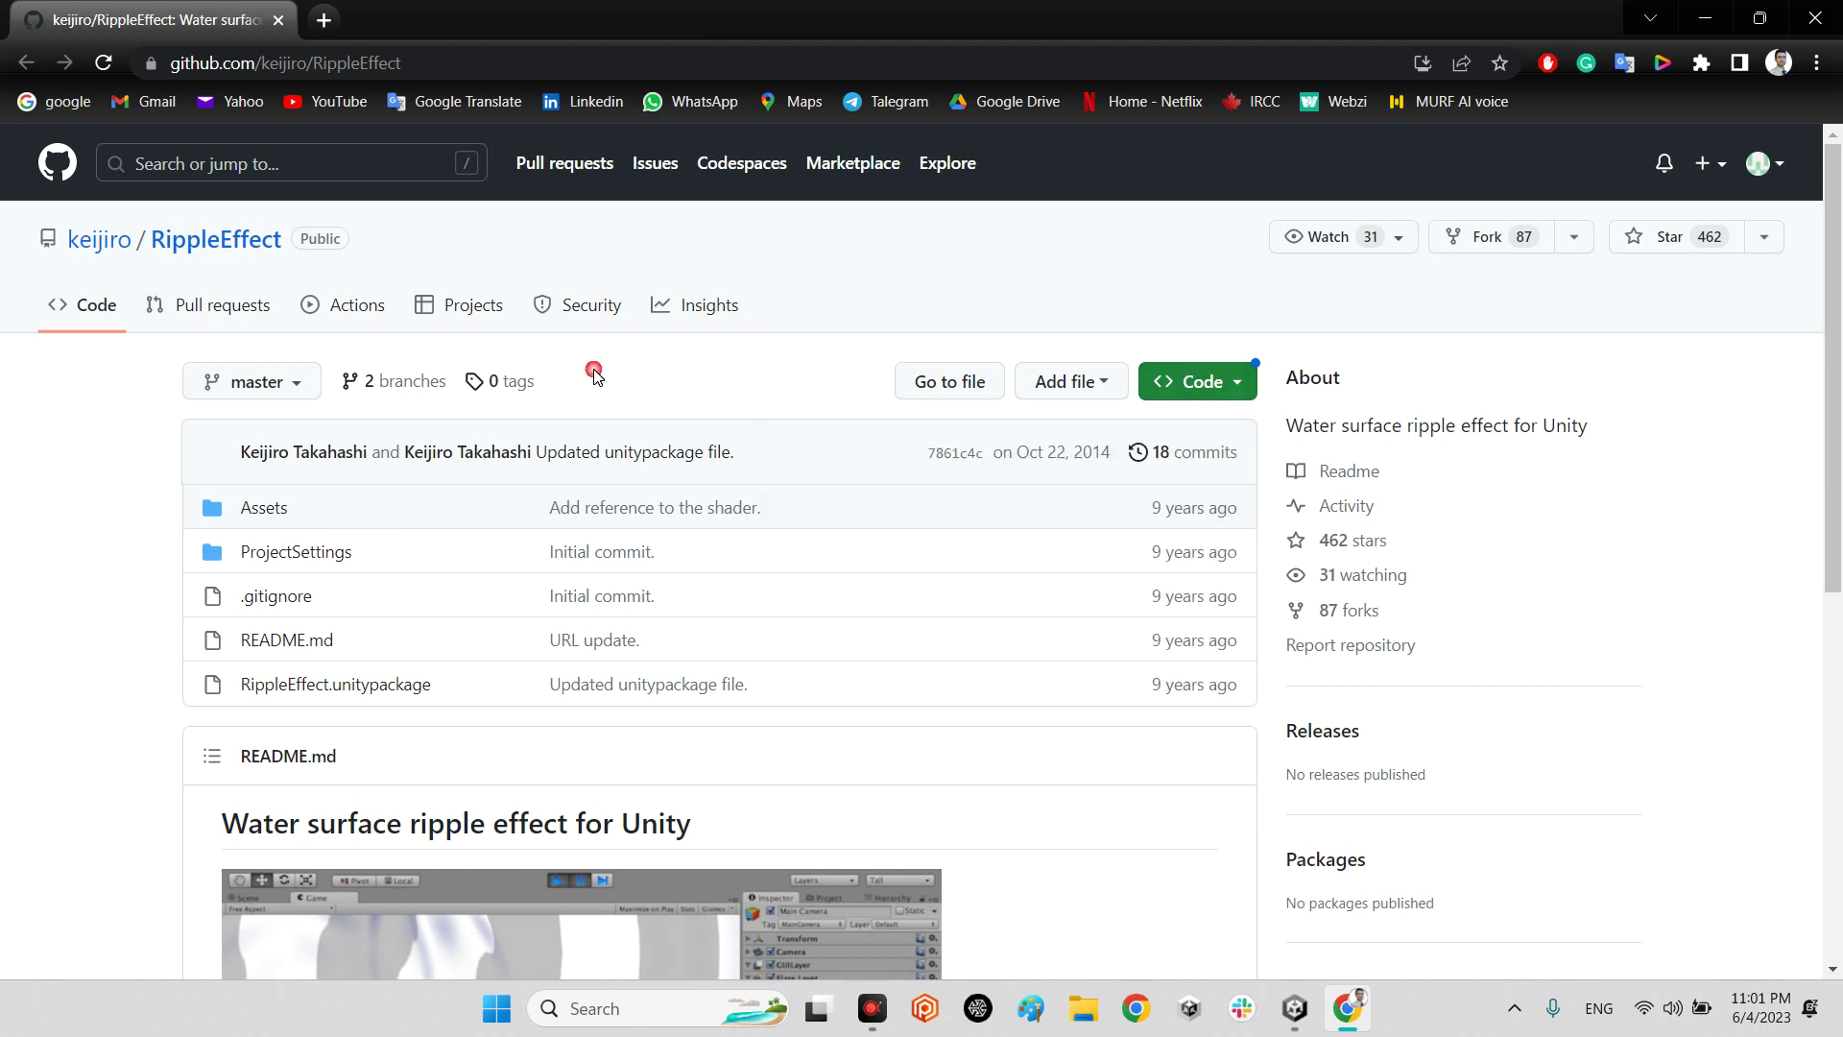
{"action": "left_click", "coordinate": [263, 508]}
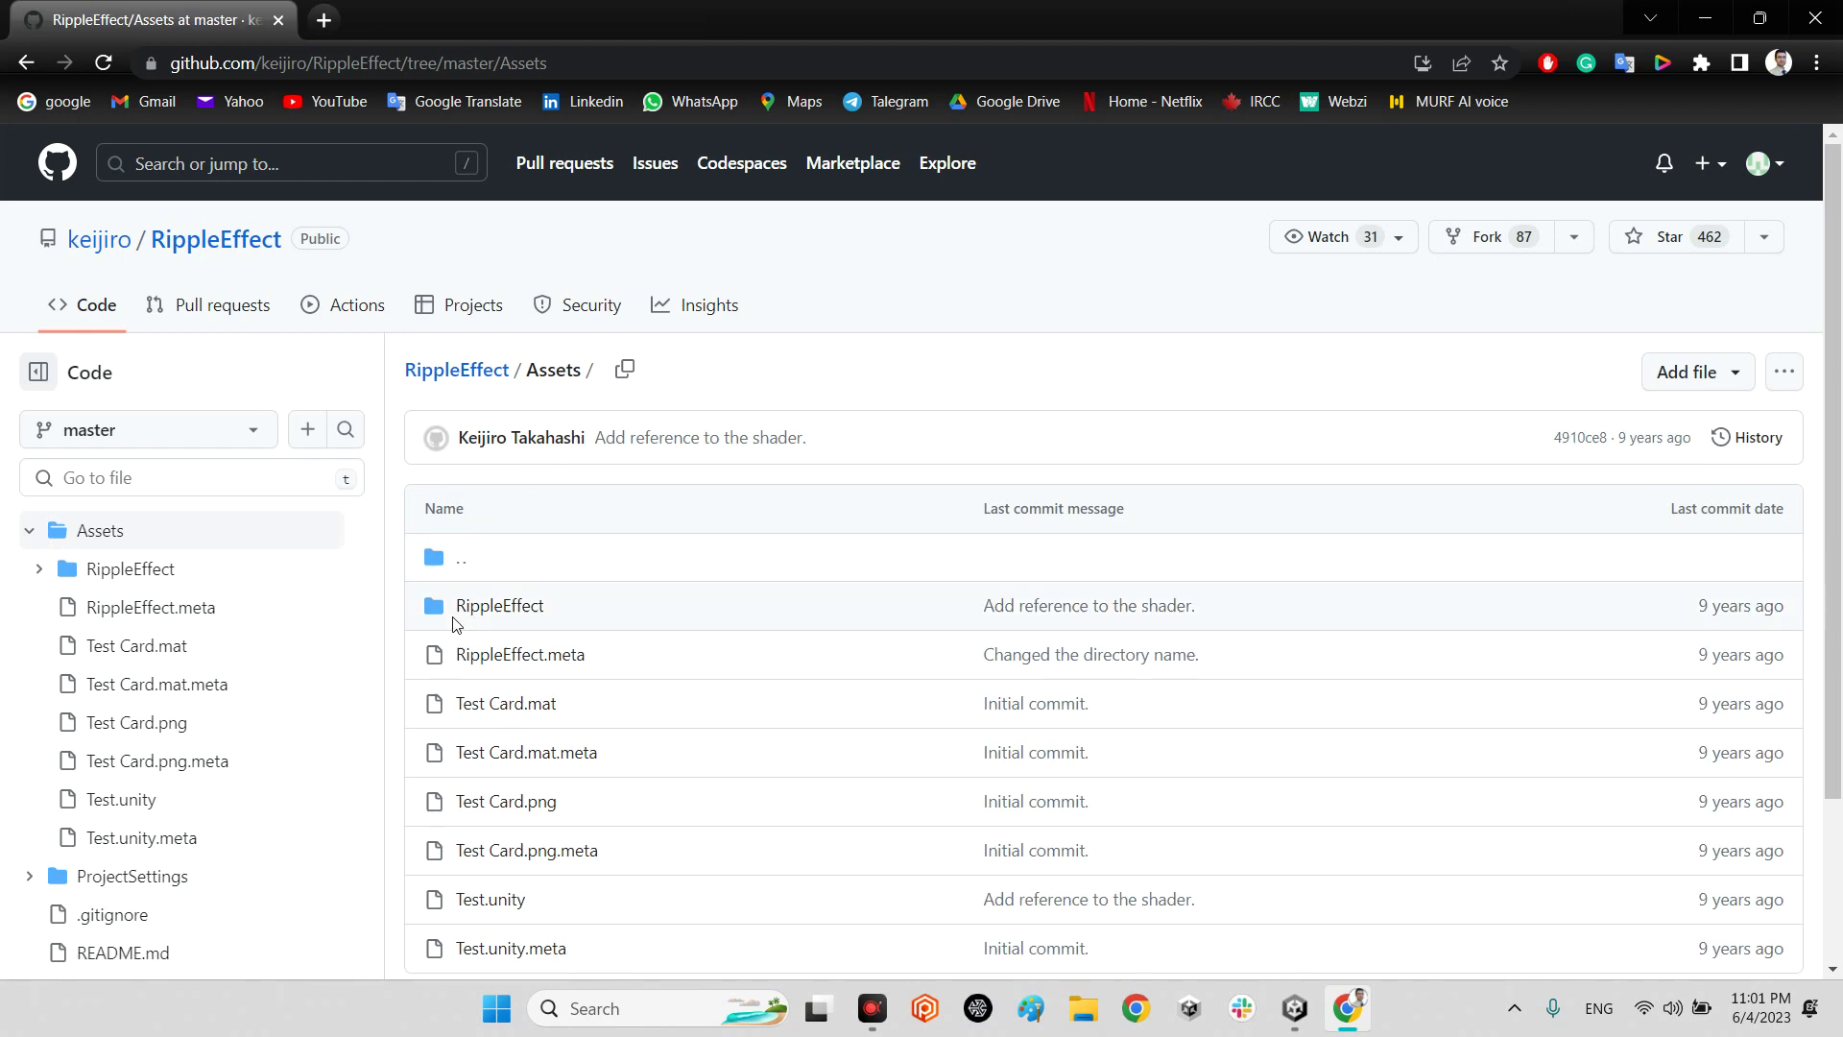
{"action": "scroll", "coordinate": [504, 691], "scroll_direction": "down", "scroll_amount": 2}
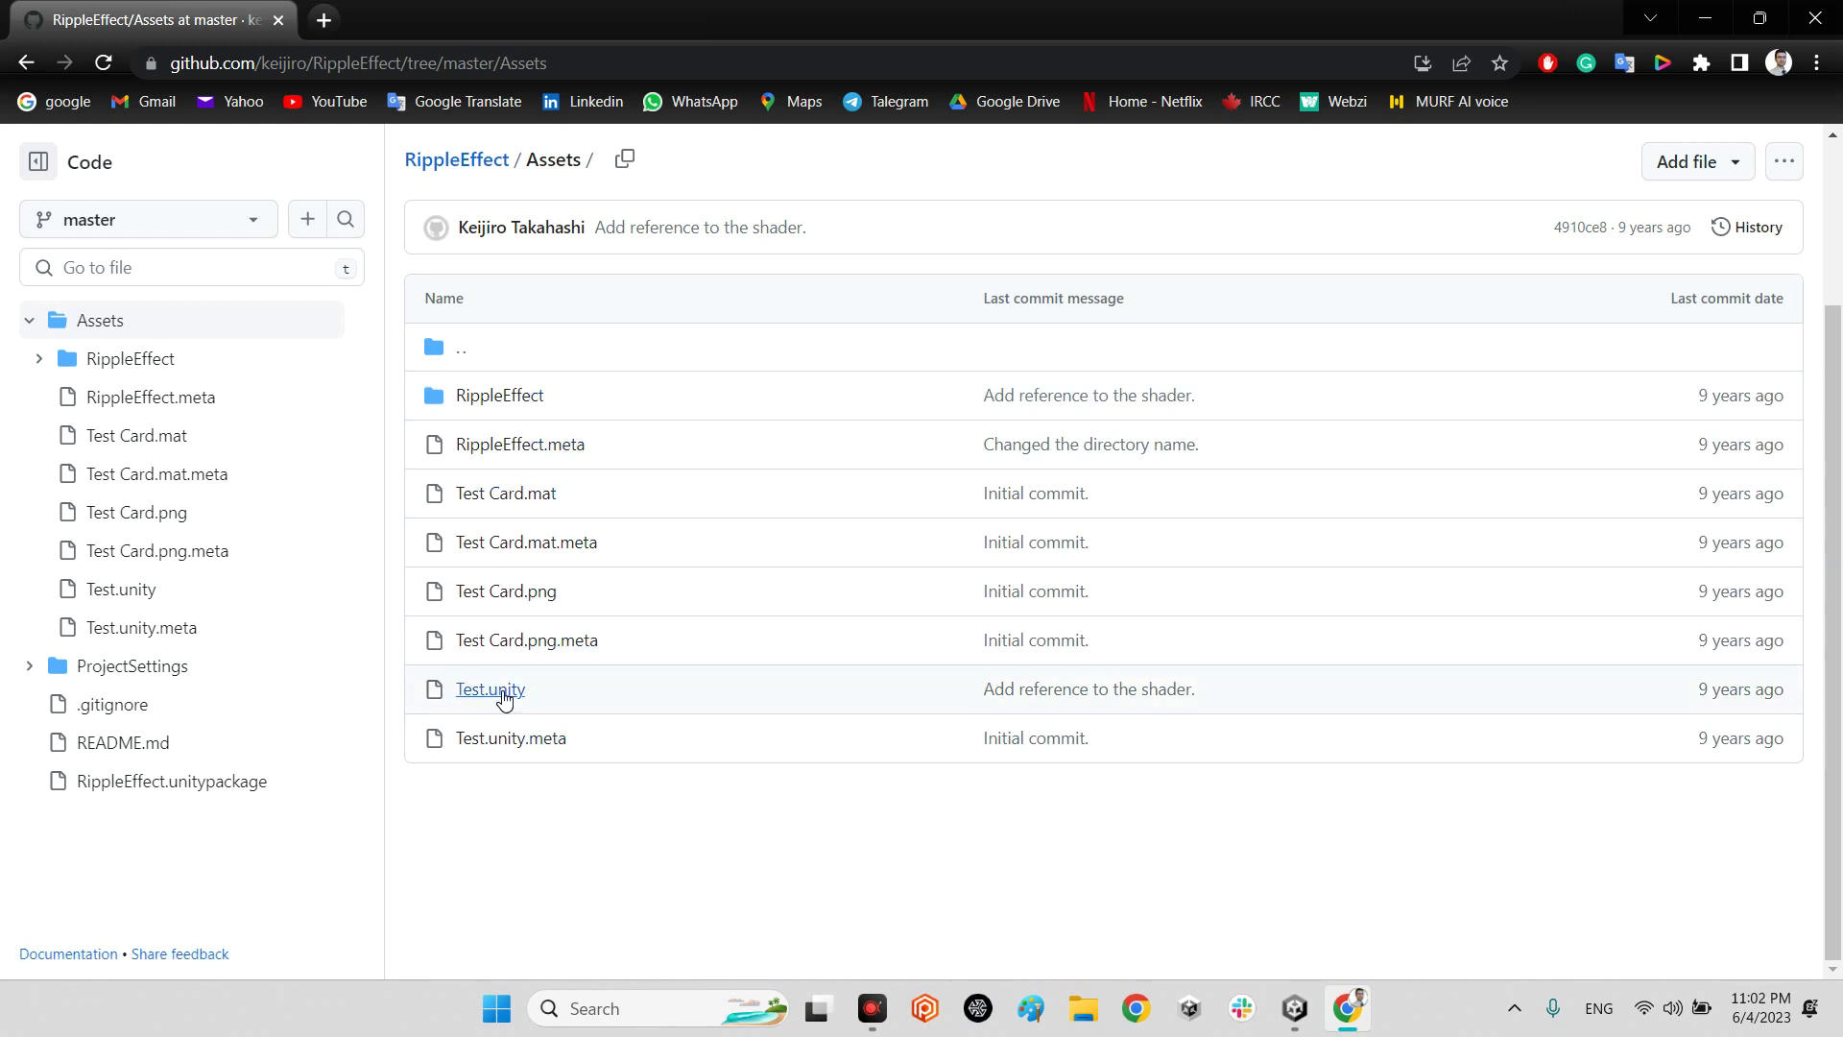
{"action": "scroll", "coordinate": [606, 644], "scroll_direction": "up", "scroll_amount": 3}
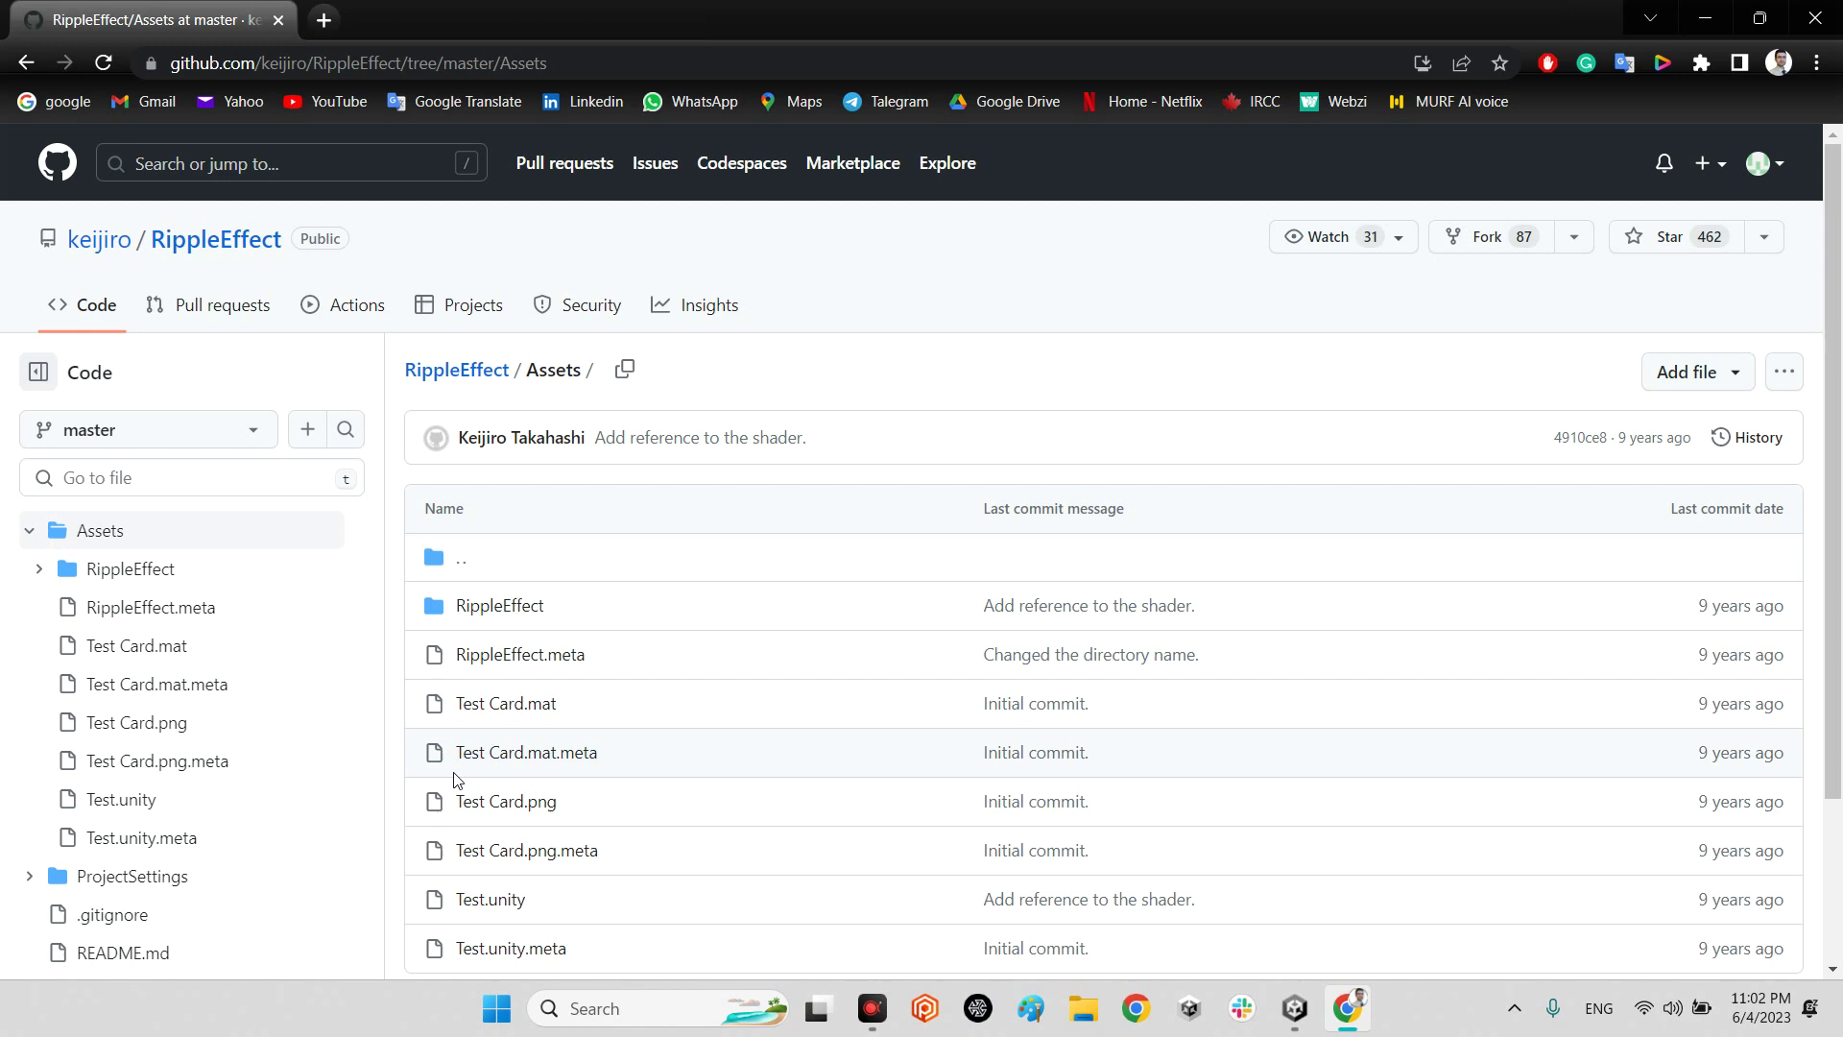
{"action": "left_click", "coordinate": [249, 283]}
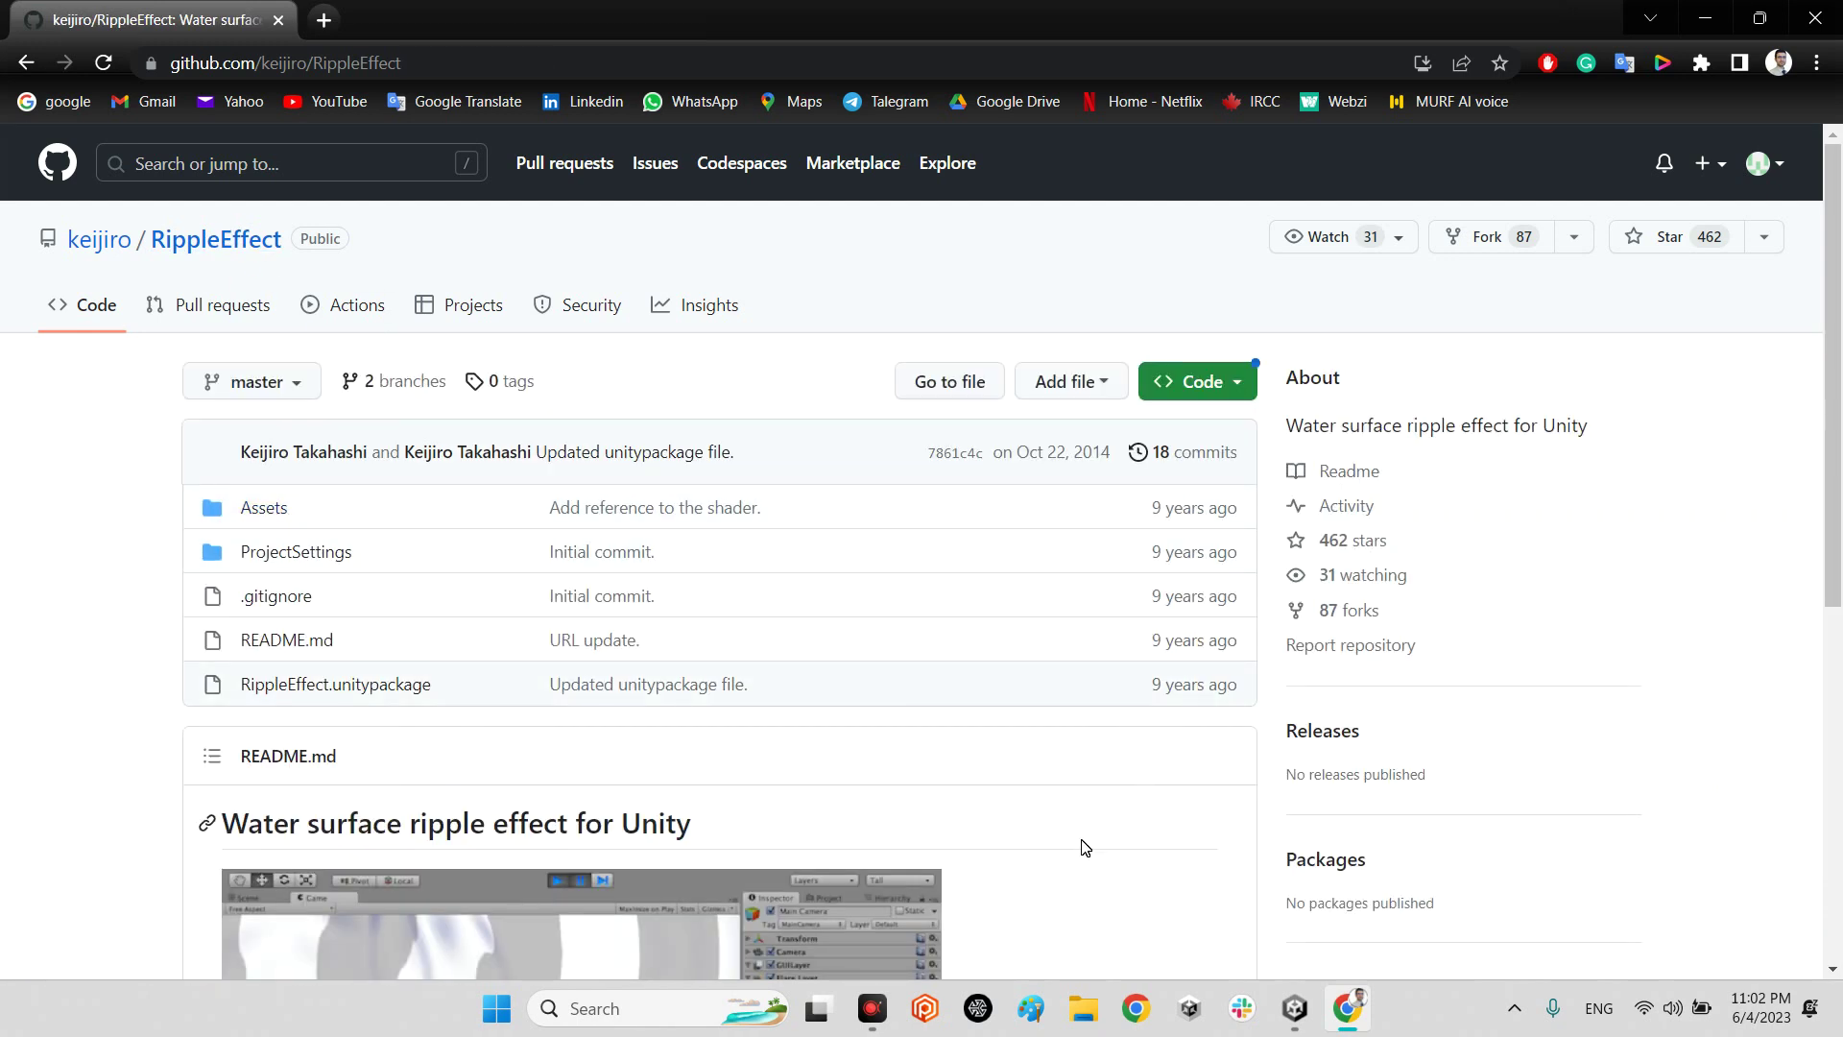
Open the Test scene in Unity and clear its logged Console error.
{"action": "left_click", "coordinate": [1297, 1008]}
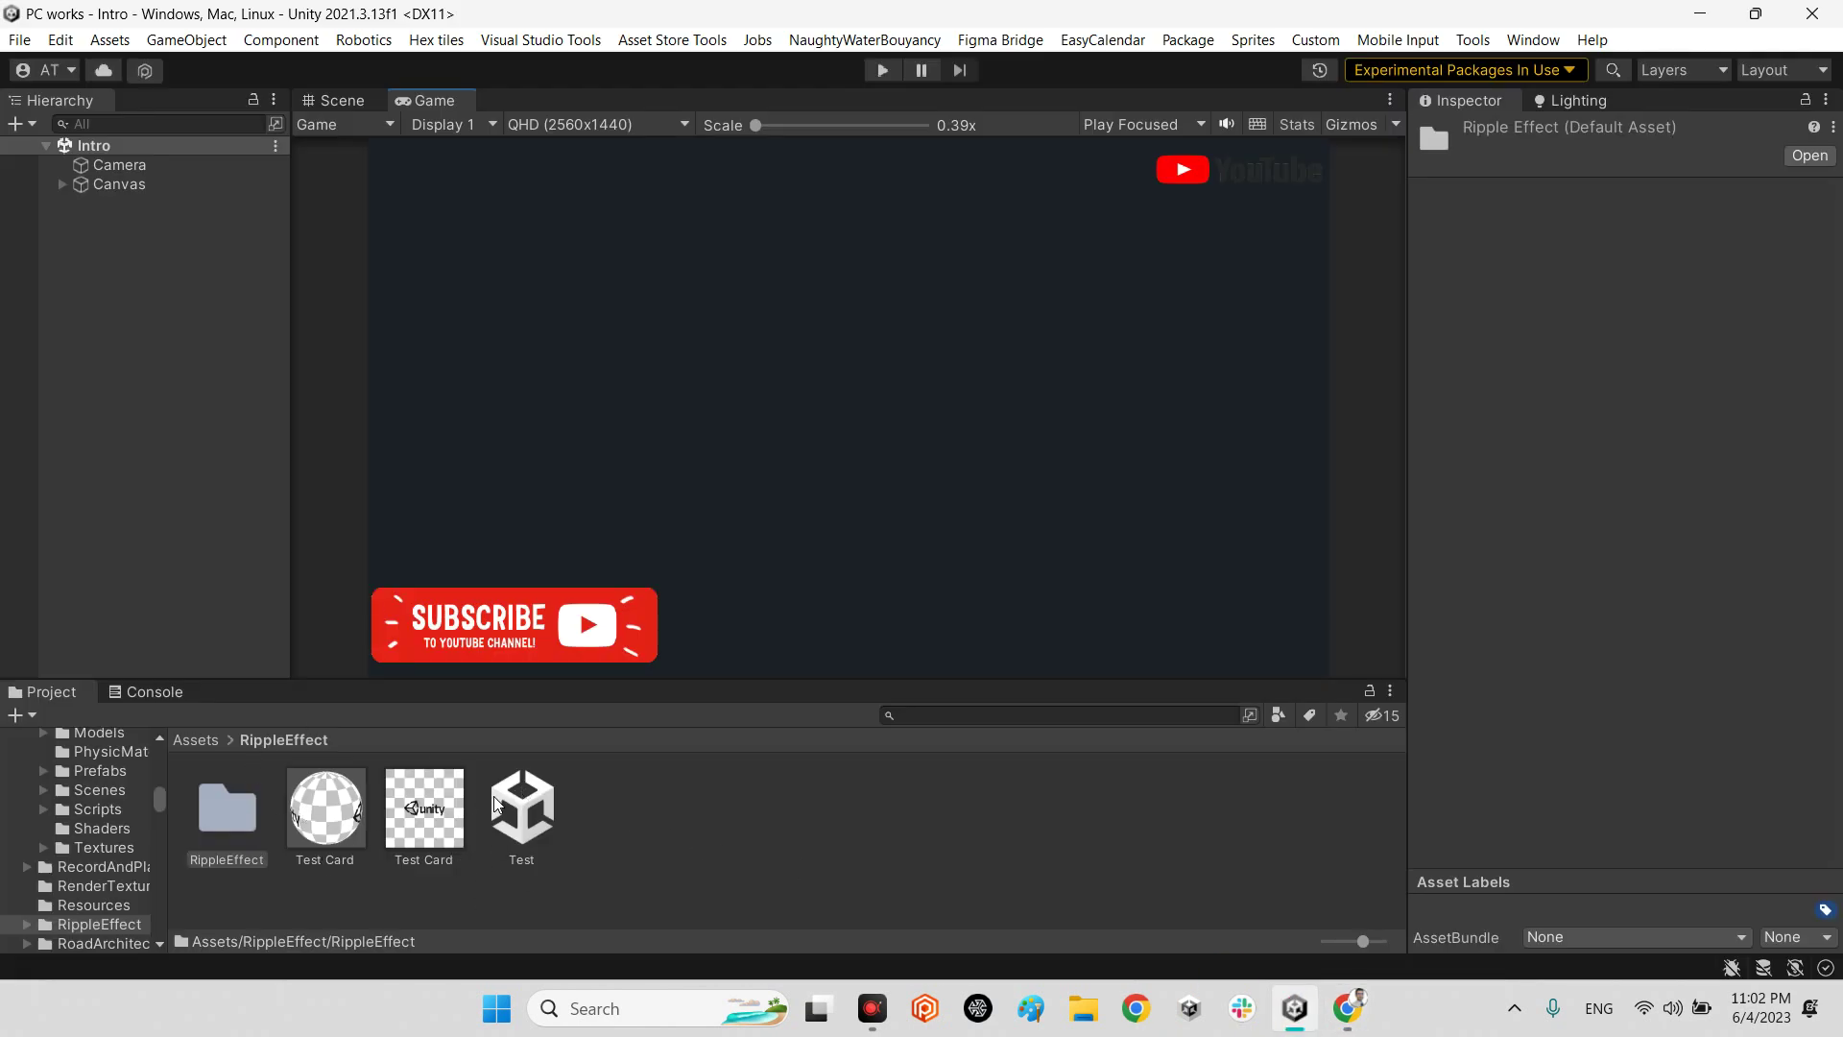
{"action": "double_click", "coordinate": [524, 803]}
{"action": "left_click", "coordinate": [144, 692]}
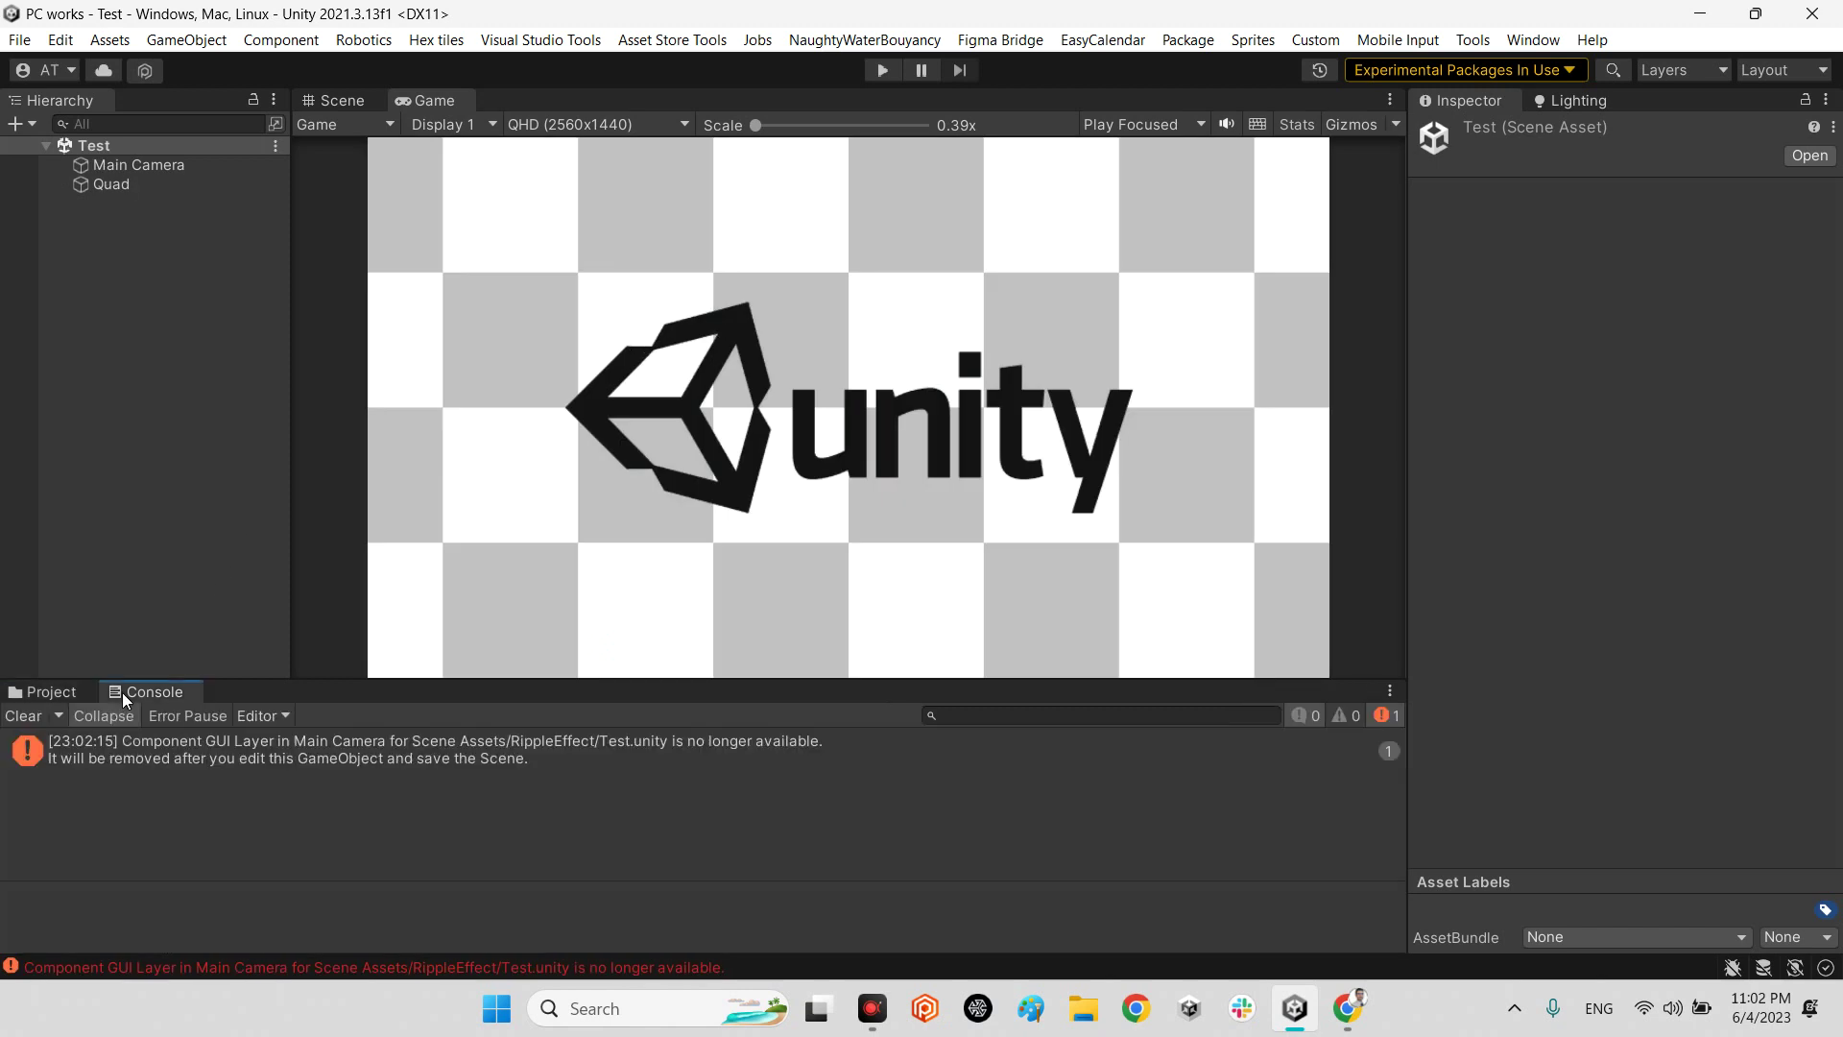
{"action": "left_click", "coordinate": [28, 719]}
{"action": "left_click", "coordinate": [43, 695]}
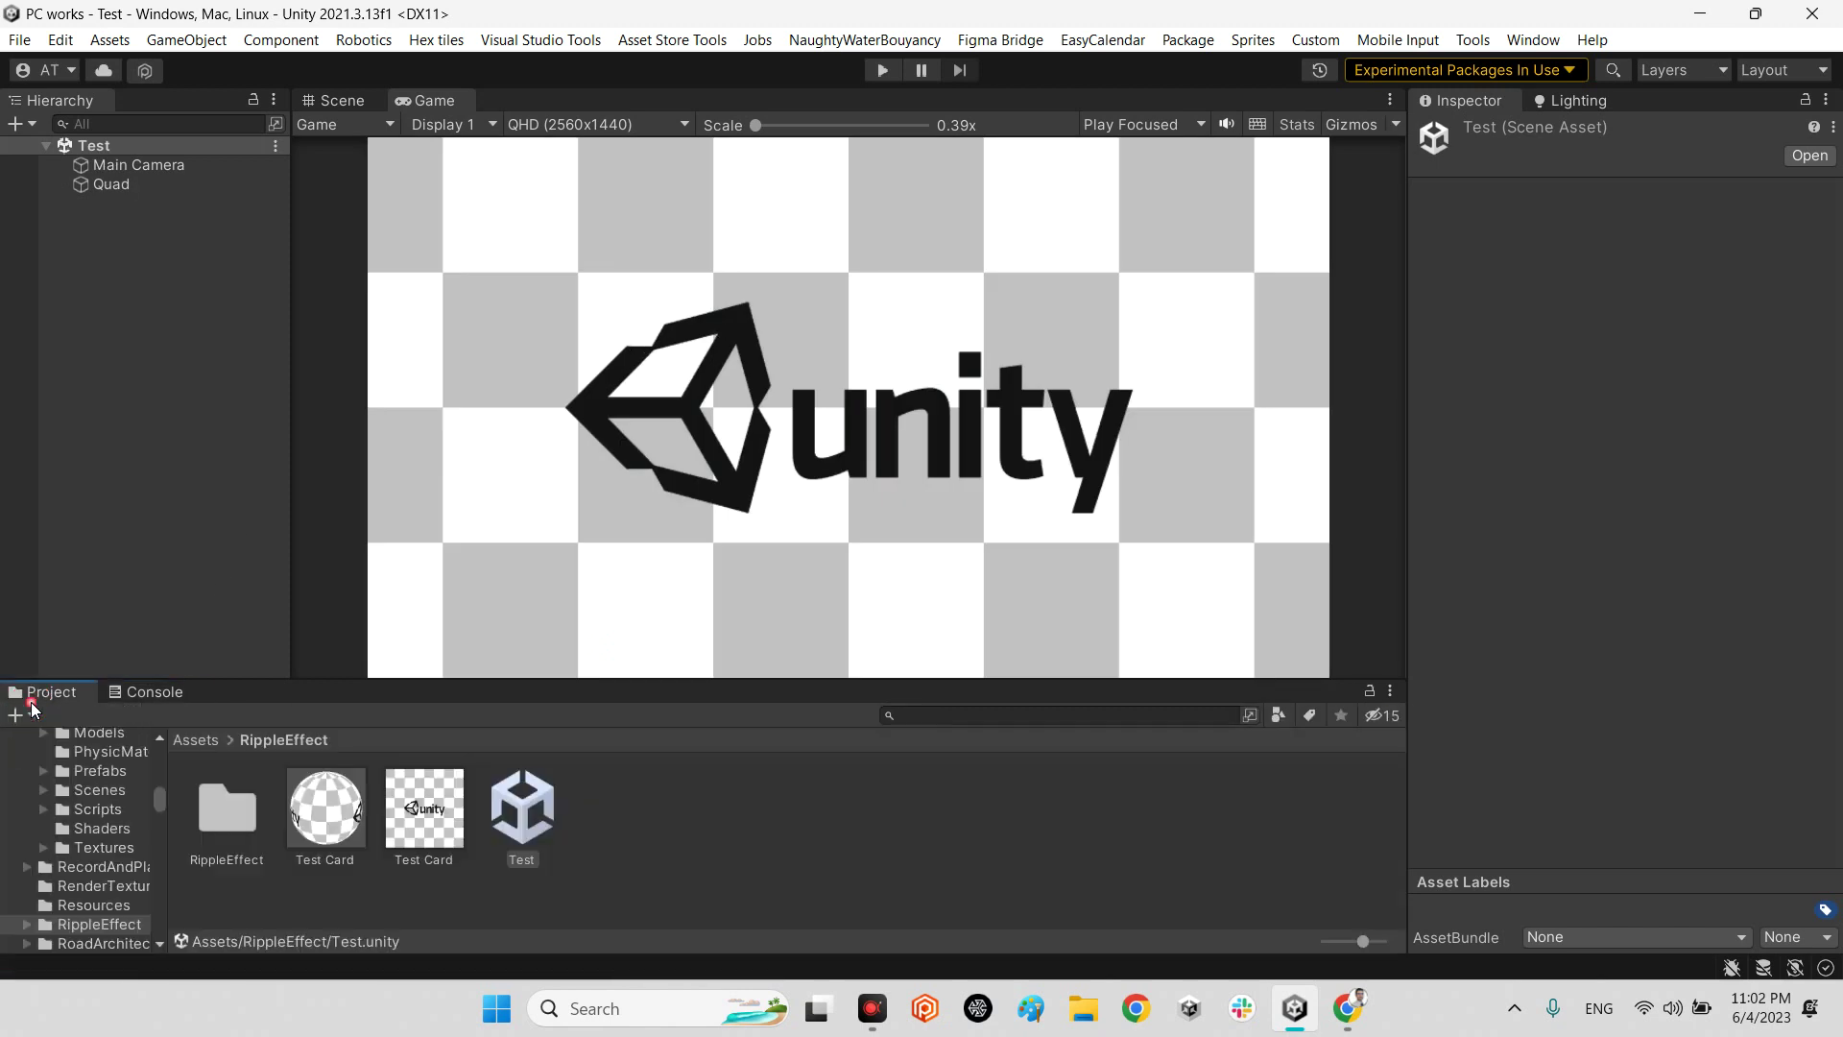
Inspect the Quad's Test Card material in Scene view, then the Main Camera's Ripple Effect.
{"action": "left_click", "coordinate": [137, 164]}
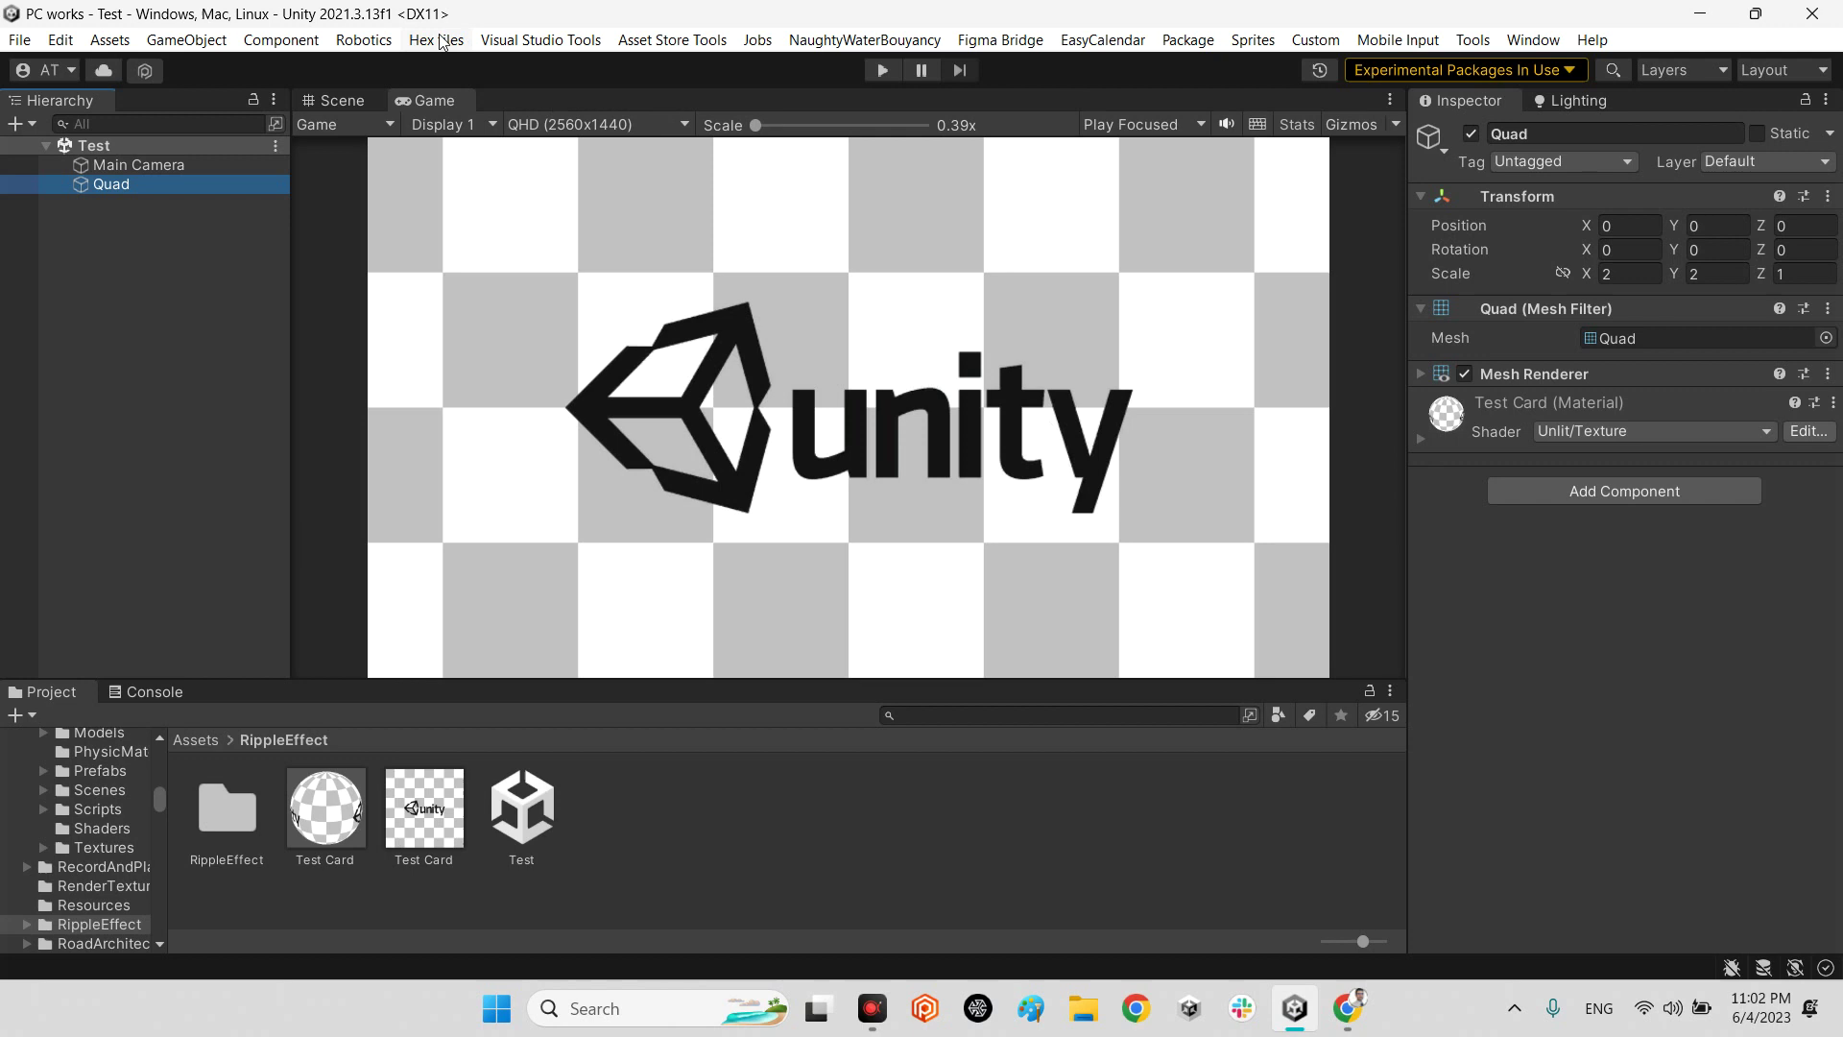
{"action": "left_click", "coordinate": [332, 99]}
{"action": "mouse_move", "coordinate": [785, 340]}
{"action": "right_mouse_down"}
{"action": "mouse_move", "coordinate": [1074, 390]}
{"action": "mouse_move", "coordinate": [984, 381]}
{"action": "right_mouse_up"}
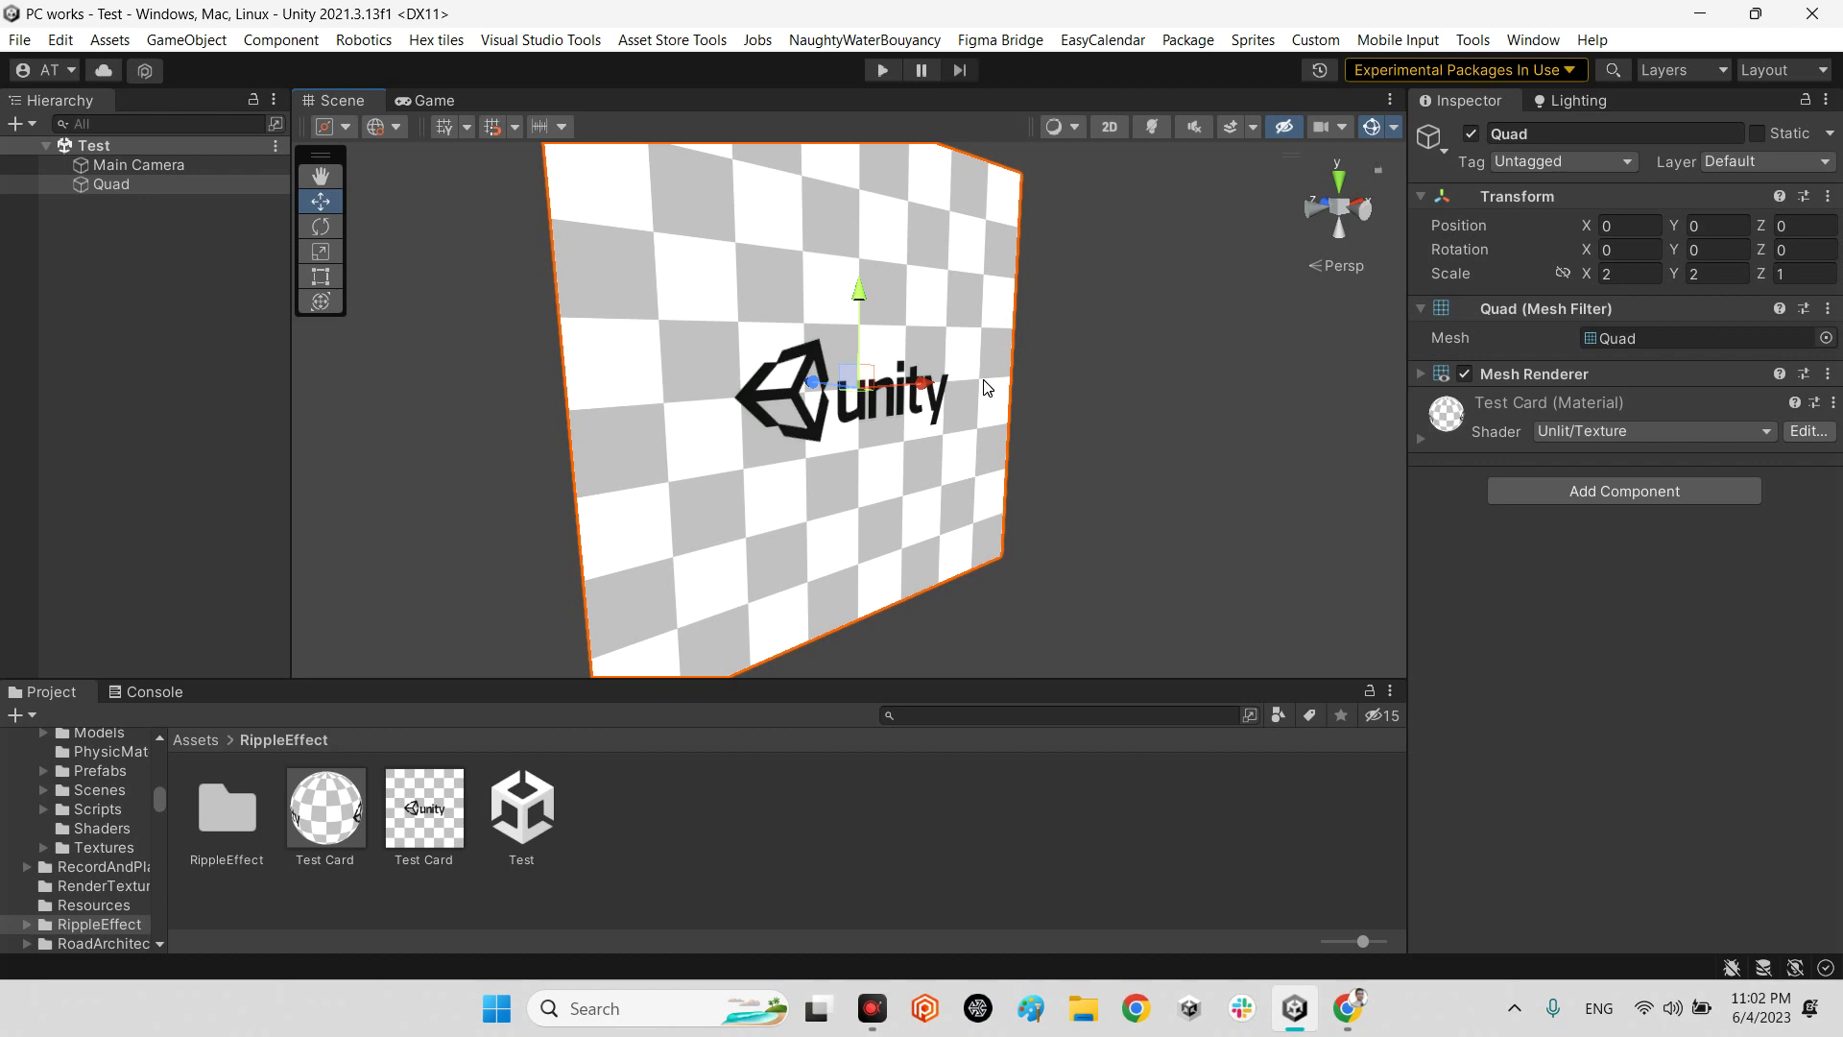
{"action": "left_click", "coordinate": [1522, 427]}
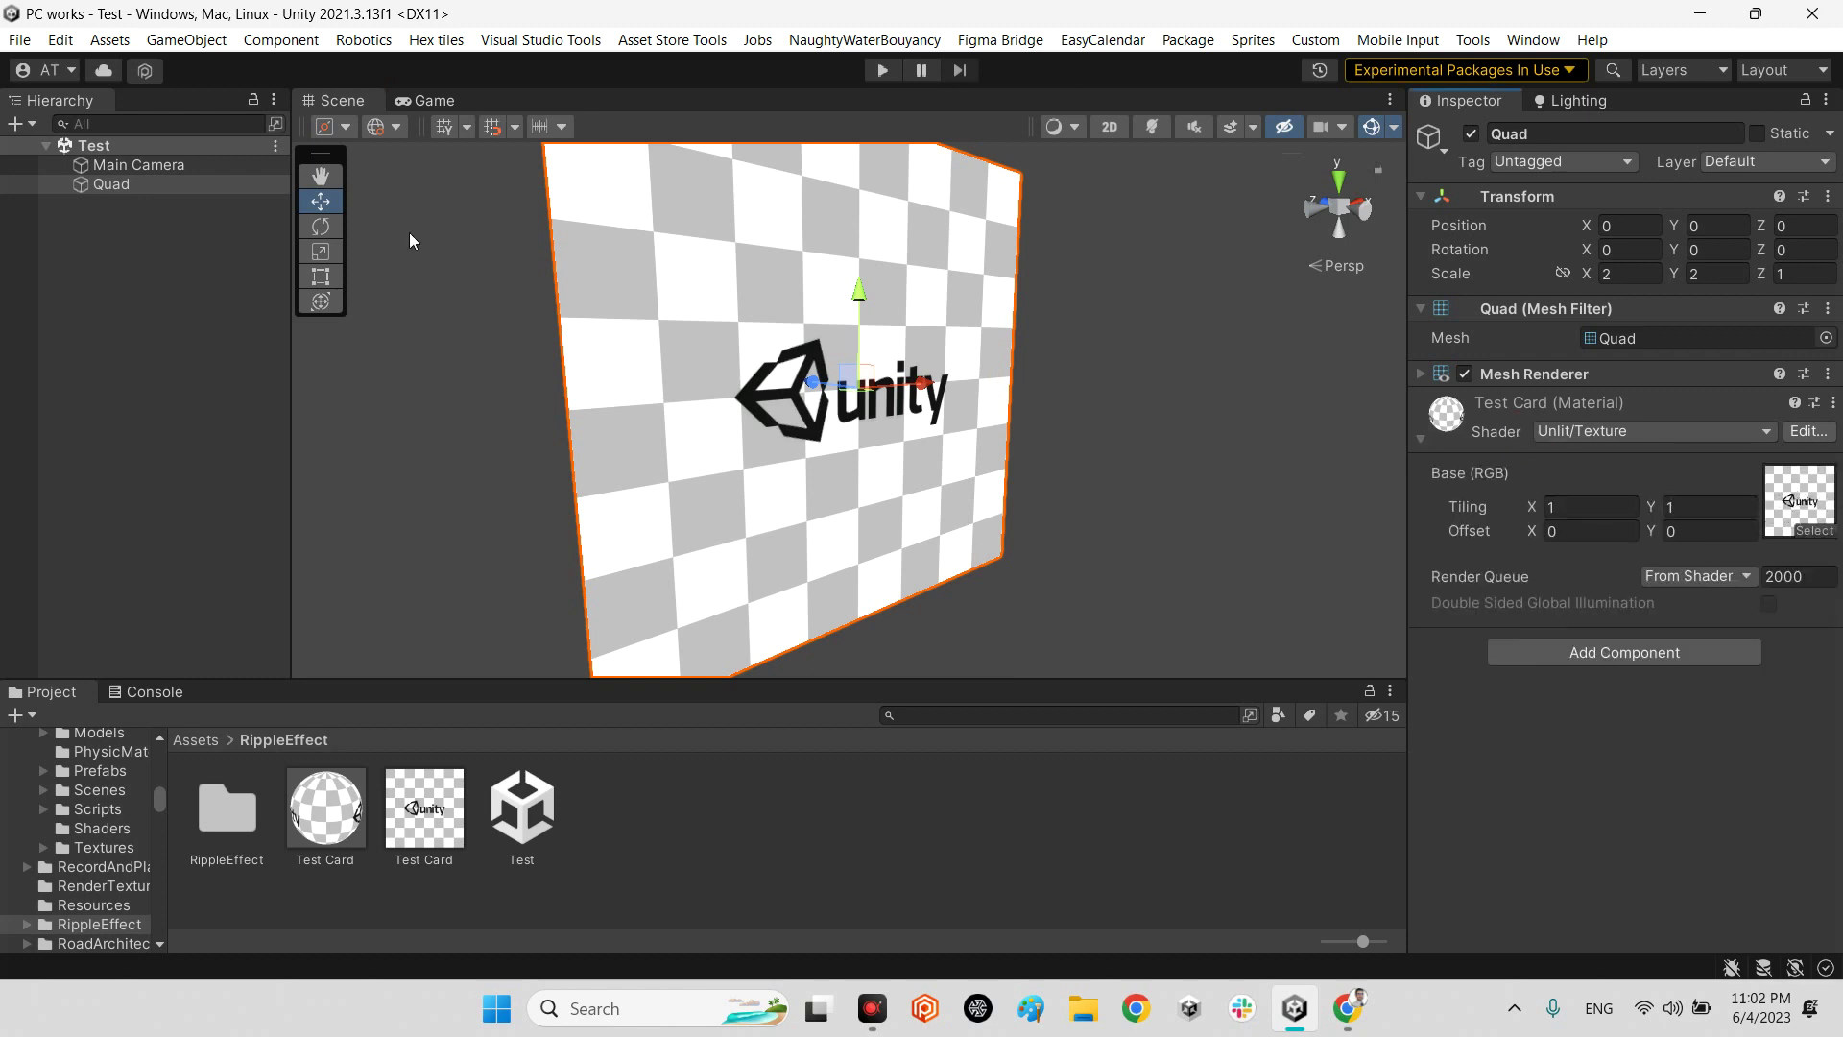
{"action": "left_click", "coordinate": [139, 164]}
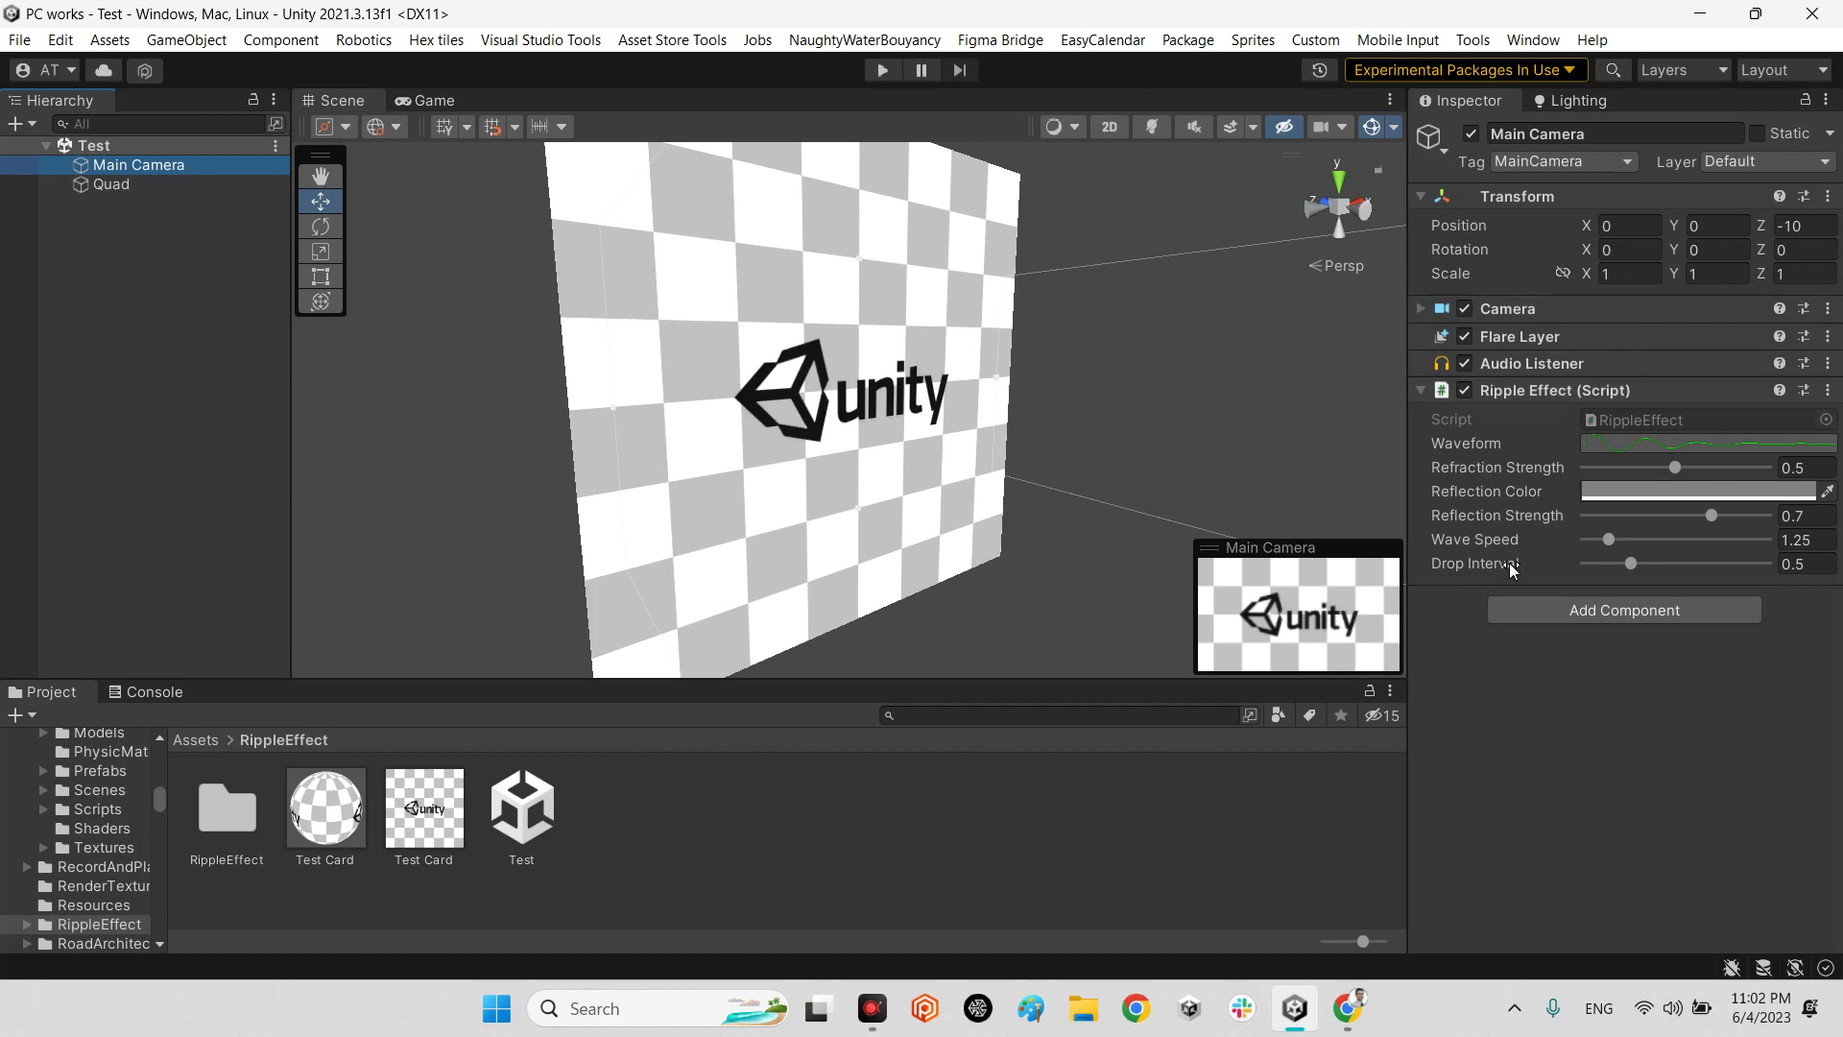
{"action": "left_click", "coordinate": [1642, 442]}
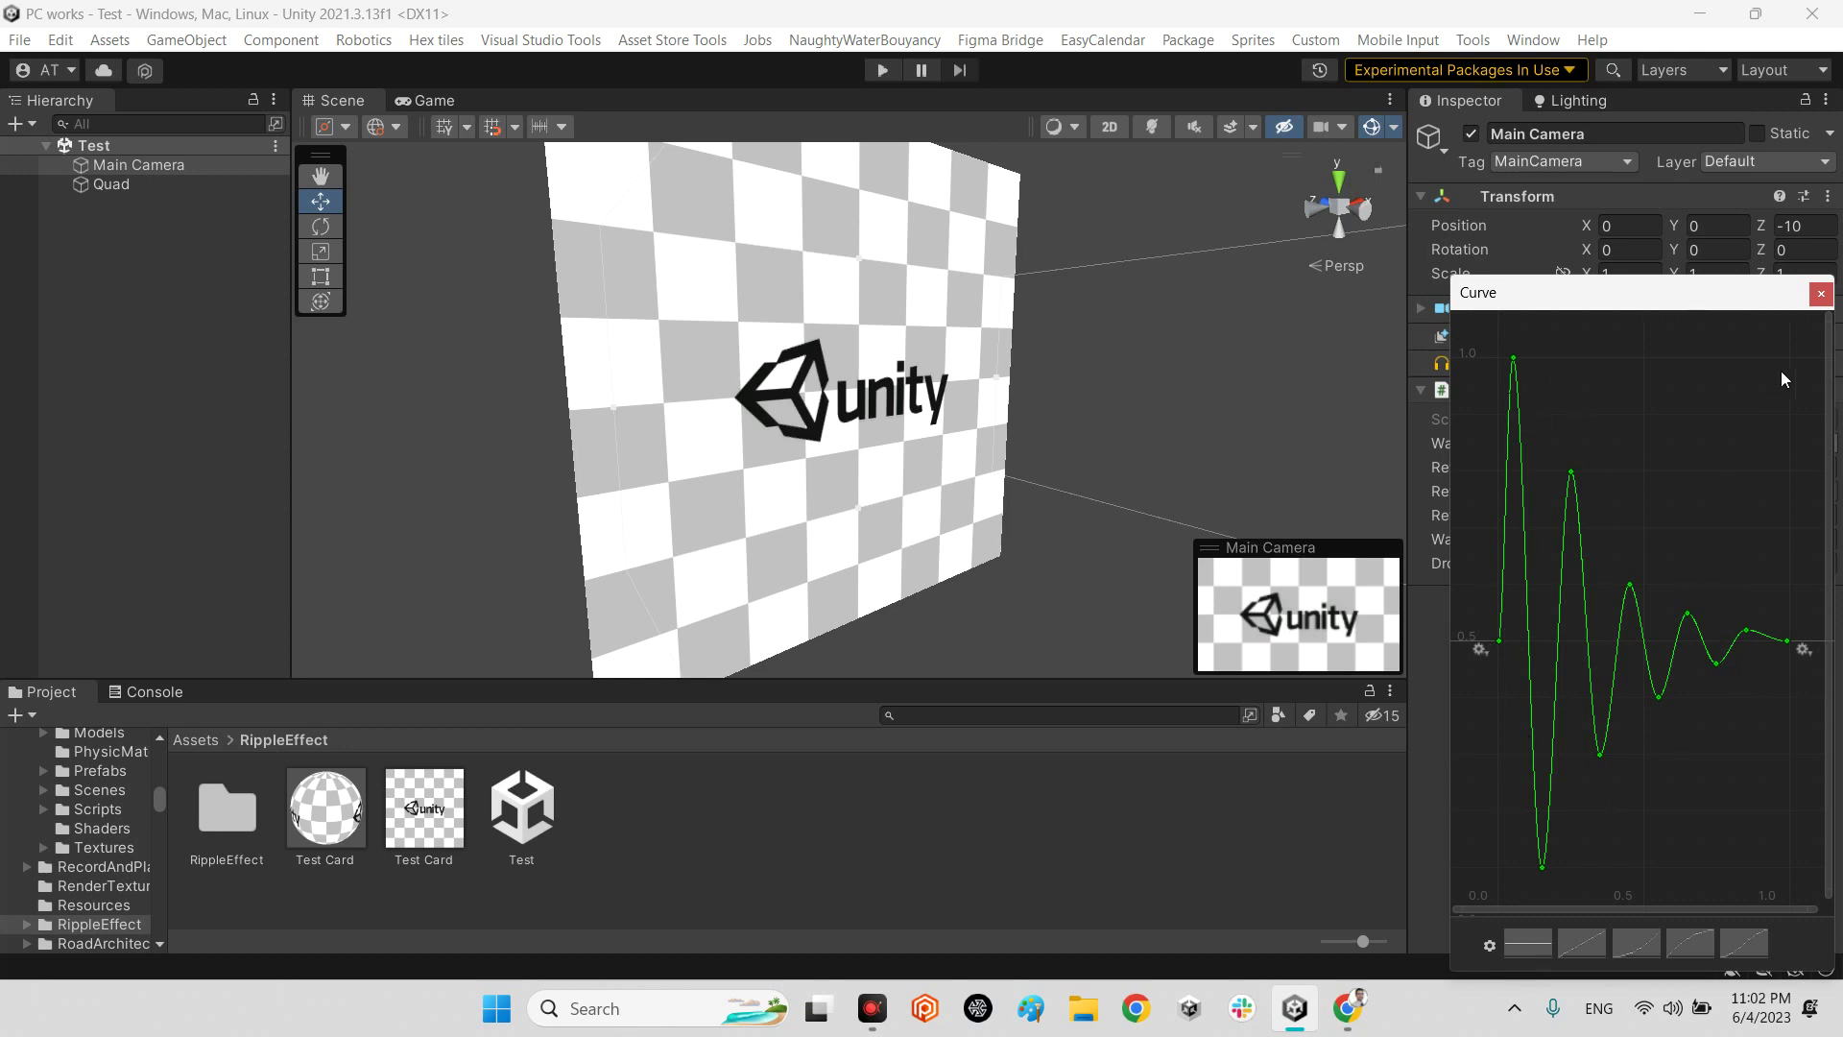
{"action": "left_click", "coordinate": [1821, 294]}
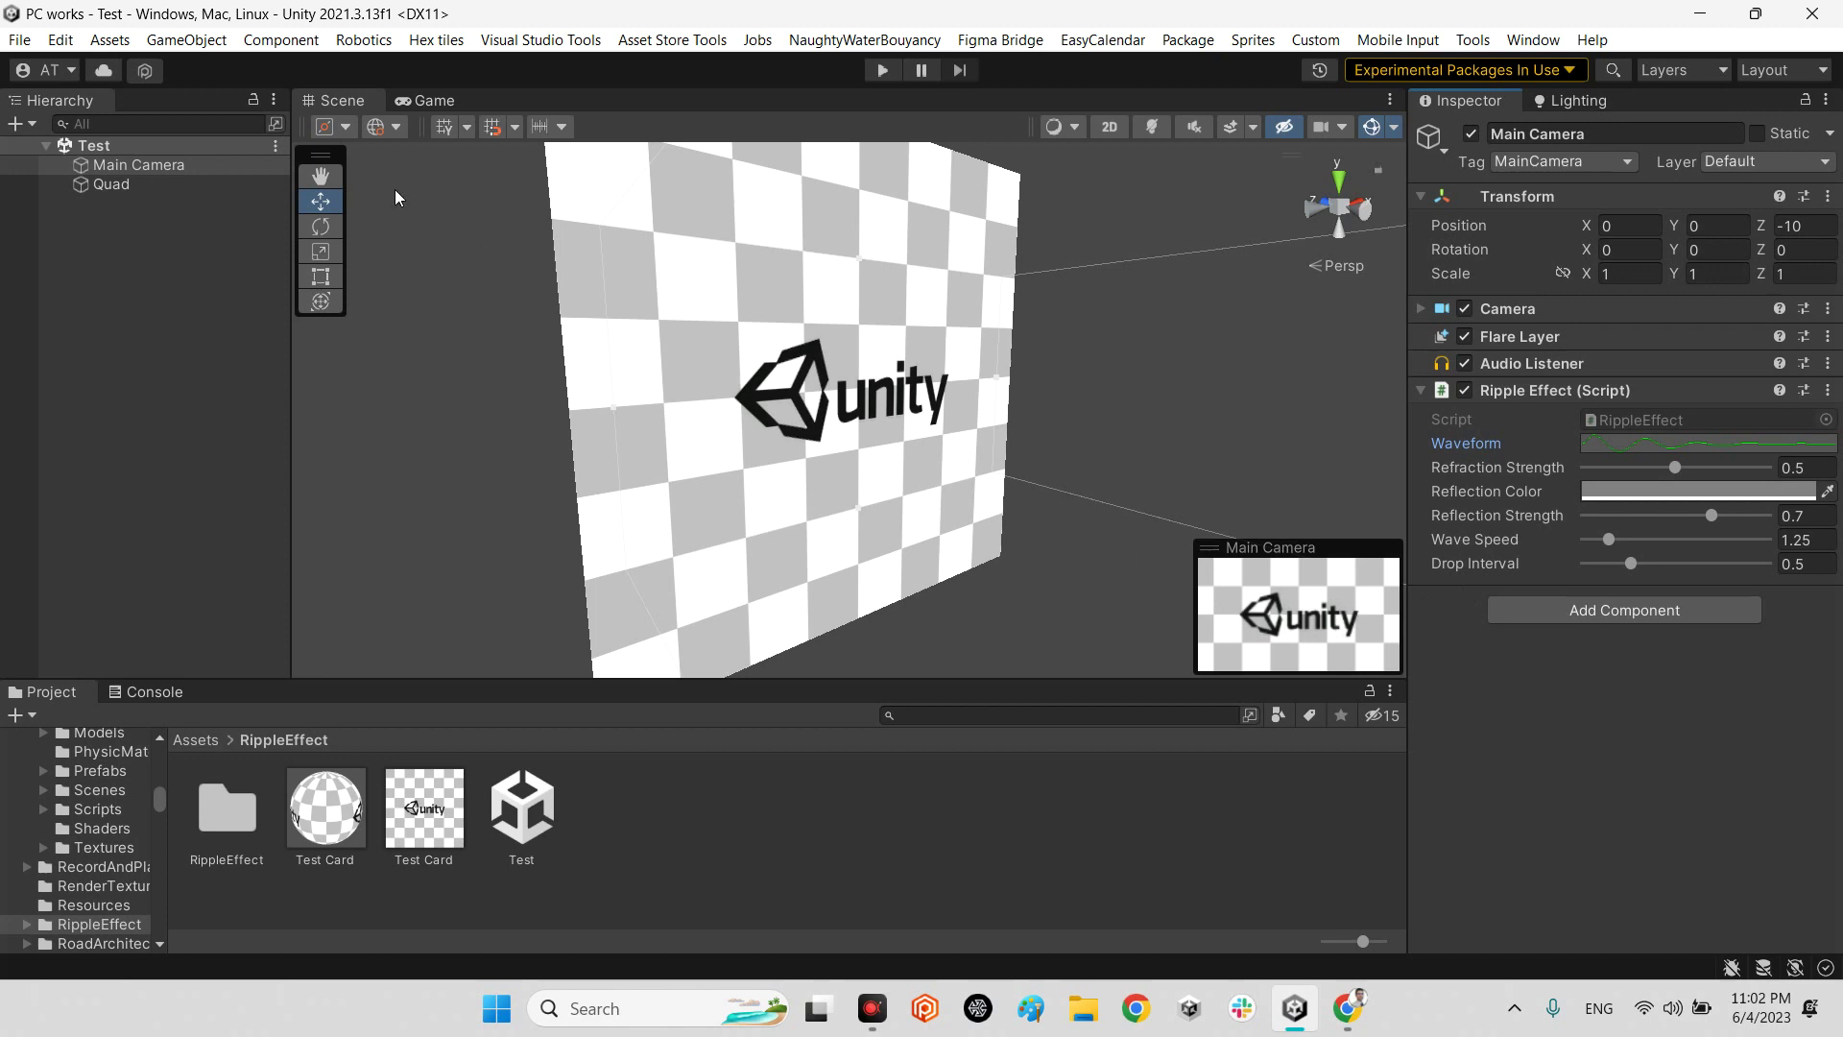
Maximize the Game view, clear the Console error, and play the Test scene.
{"action": "left_click", "coordinate": [446, 101]}
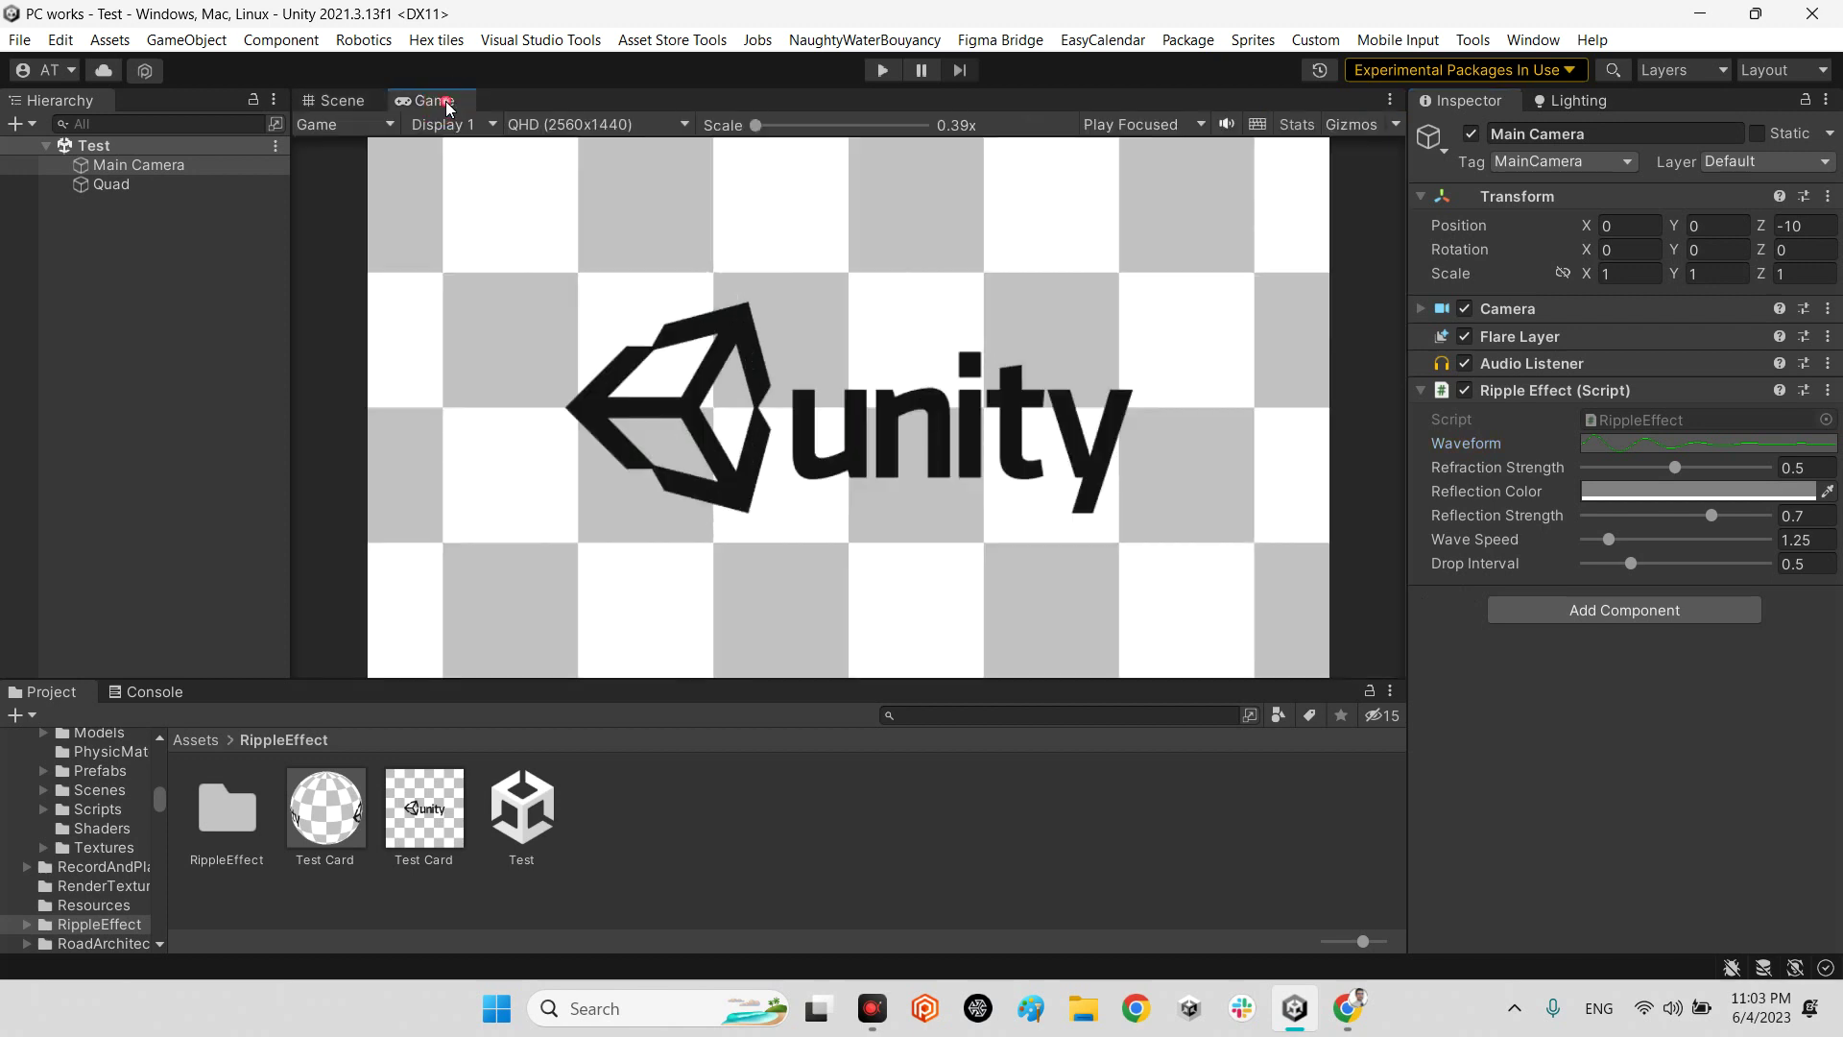
{"action": "double_click", "coordinate": [446, 101]}
{"action": "left_click", "coordinate": [199, 968]}
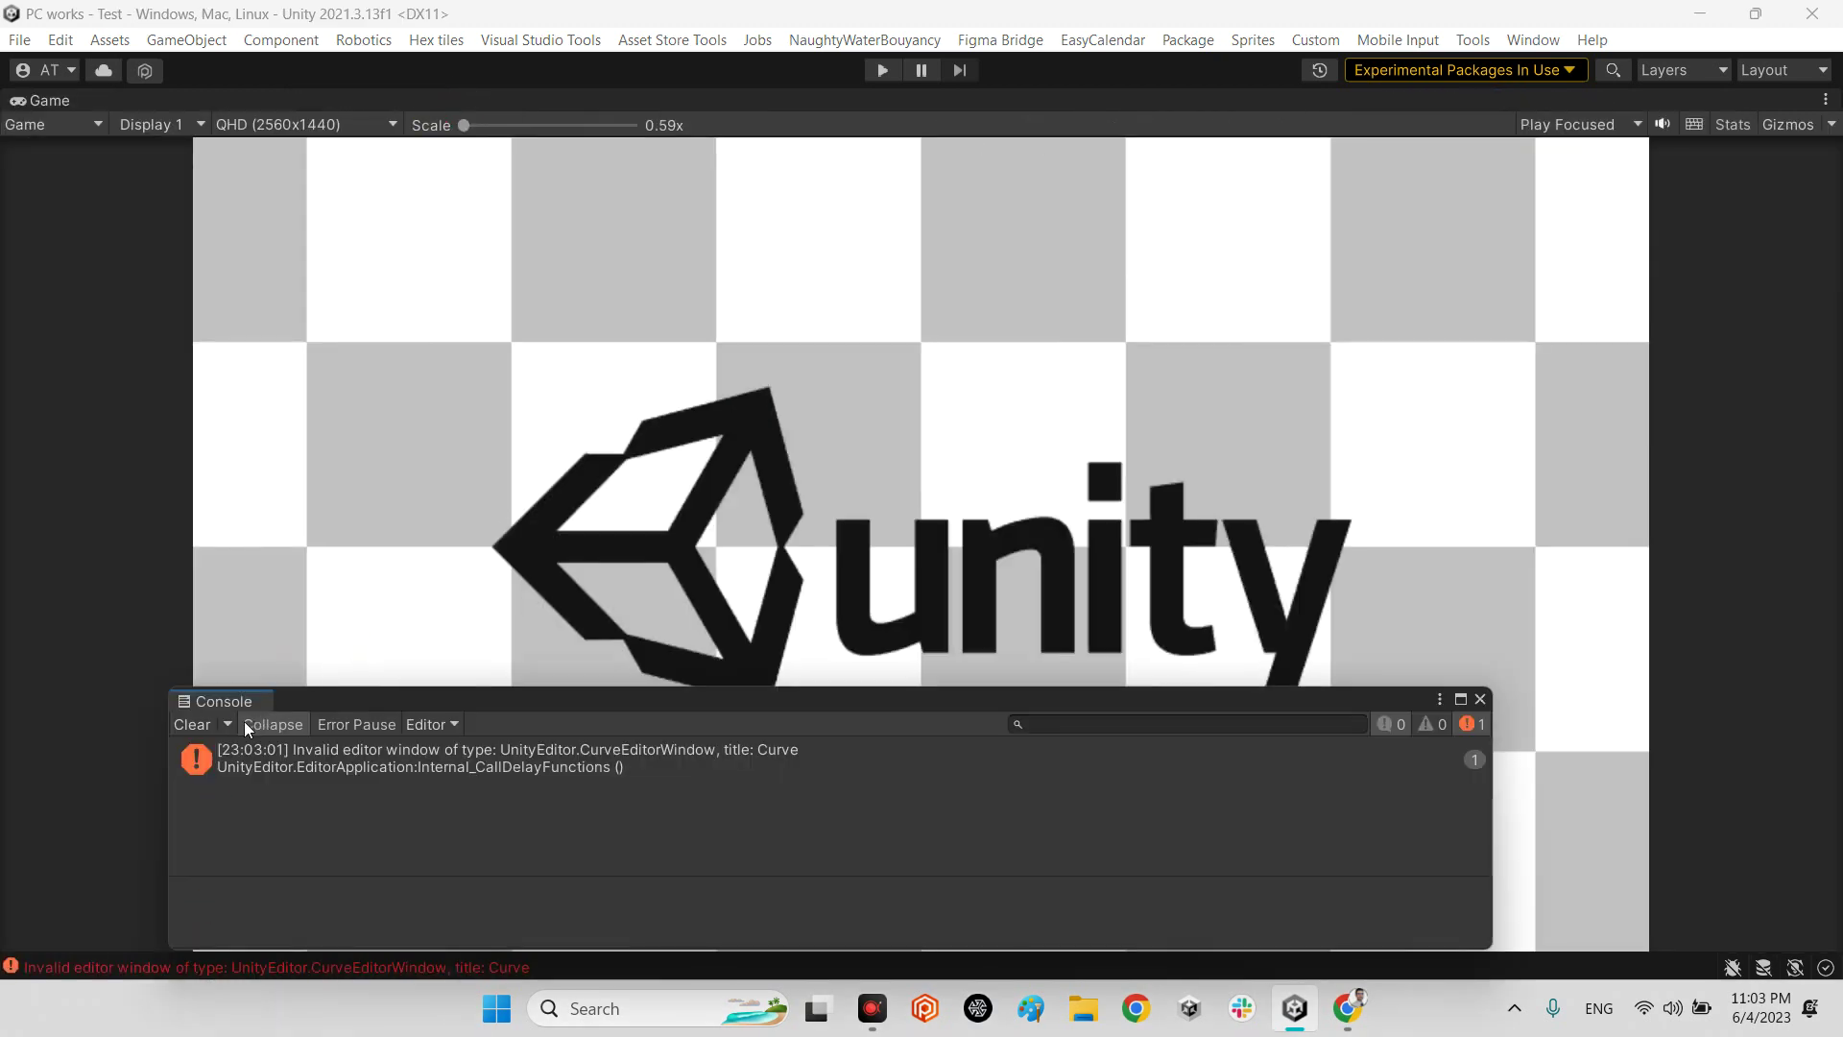
{"action": "left_click", "coordinate": [193, 723]}
{"action": "left_click", "coordinate": [1482, 702]}
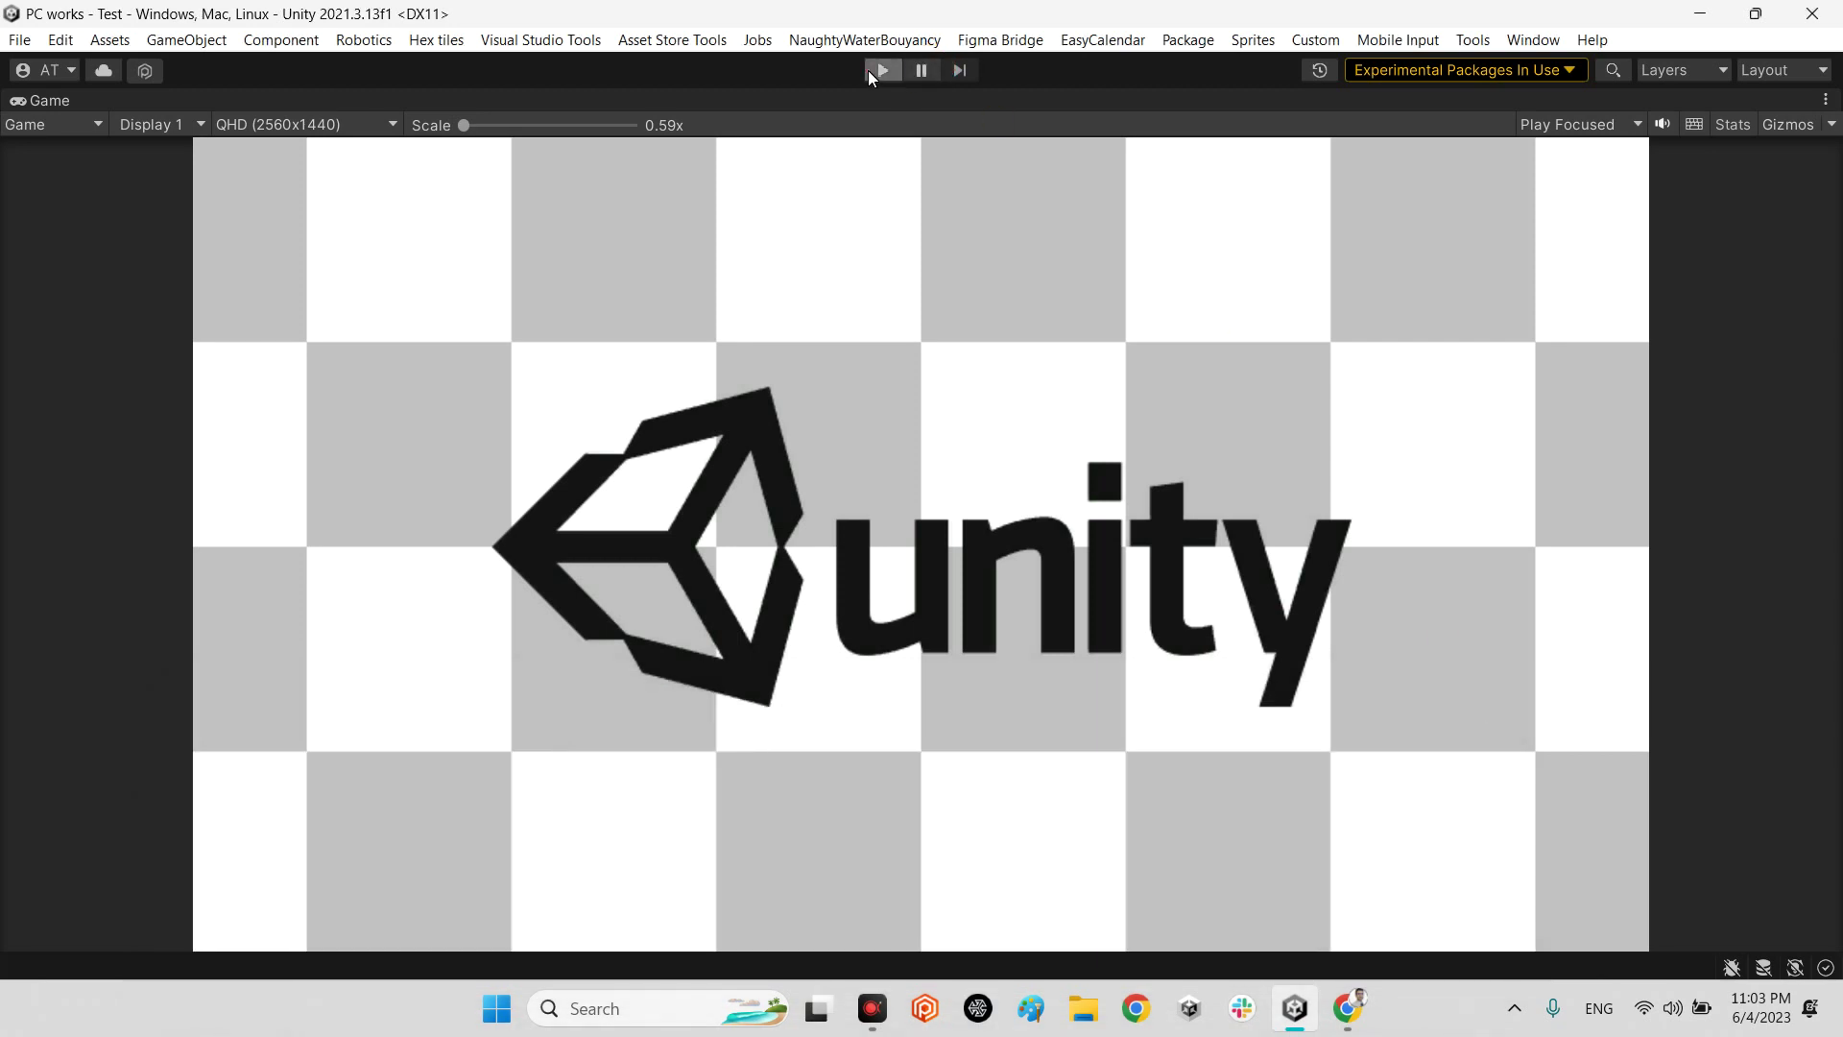
{"action": "left_click", "coordinate": [882, 71]}
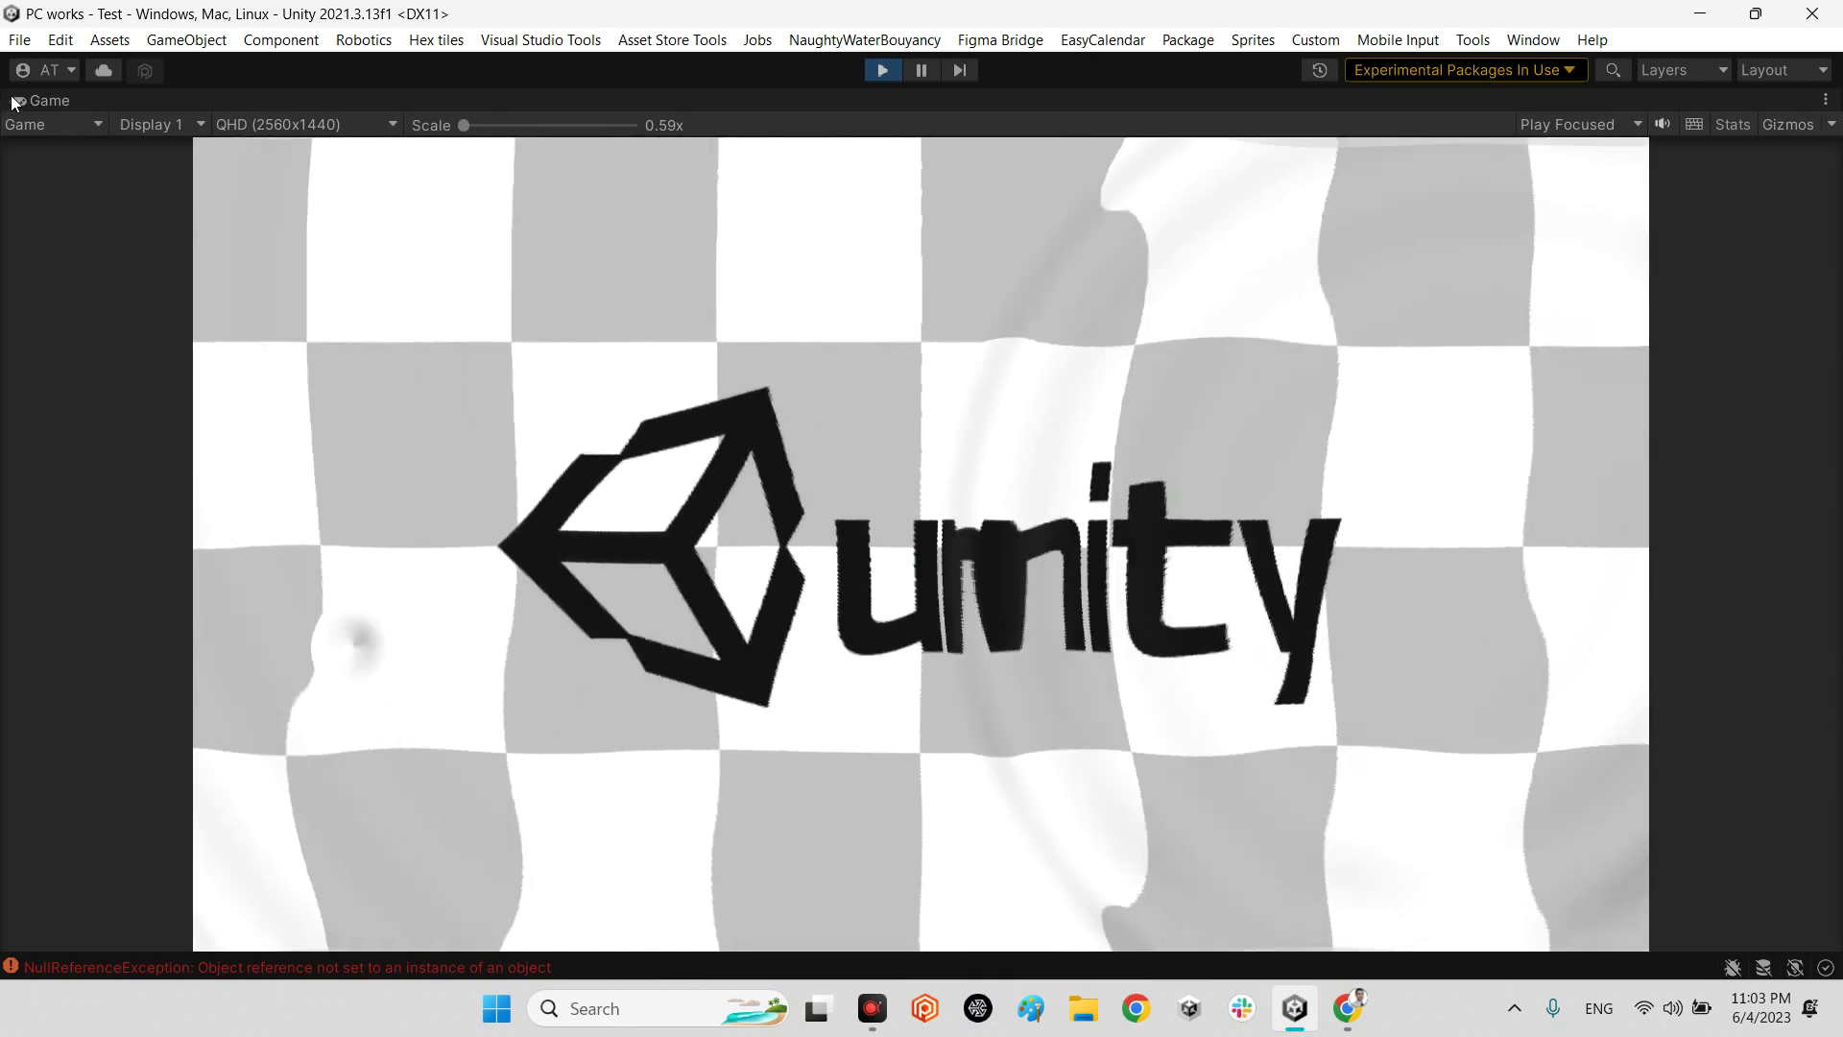
Restore the editor layout and orbit the quad in Scene view before returning to Game.
{"action": "double_click", "coordinate": [48, 99]}
{"action": "left_click", "coordinate": [342, 100]}
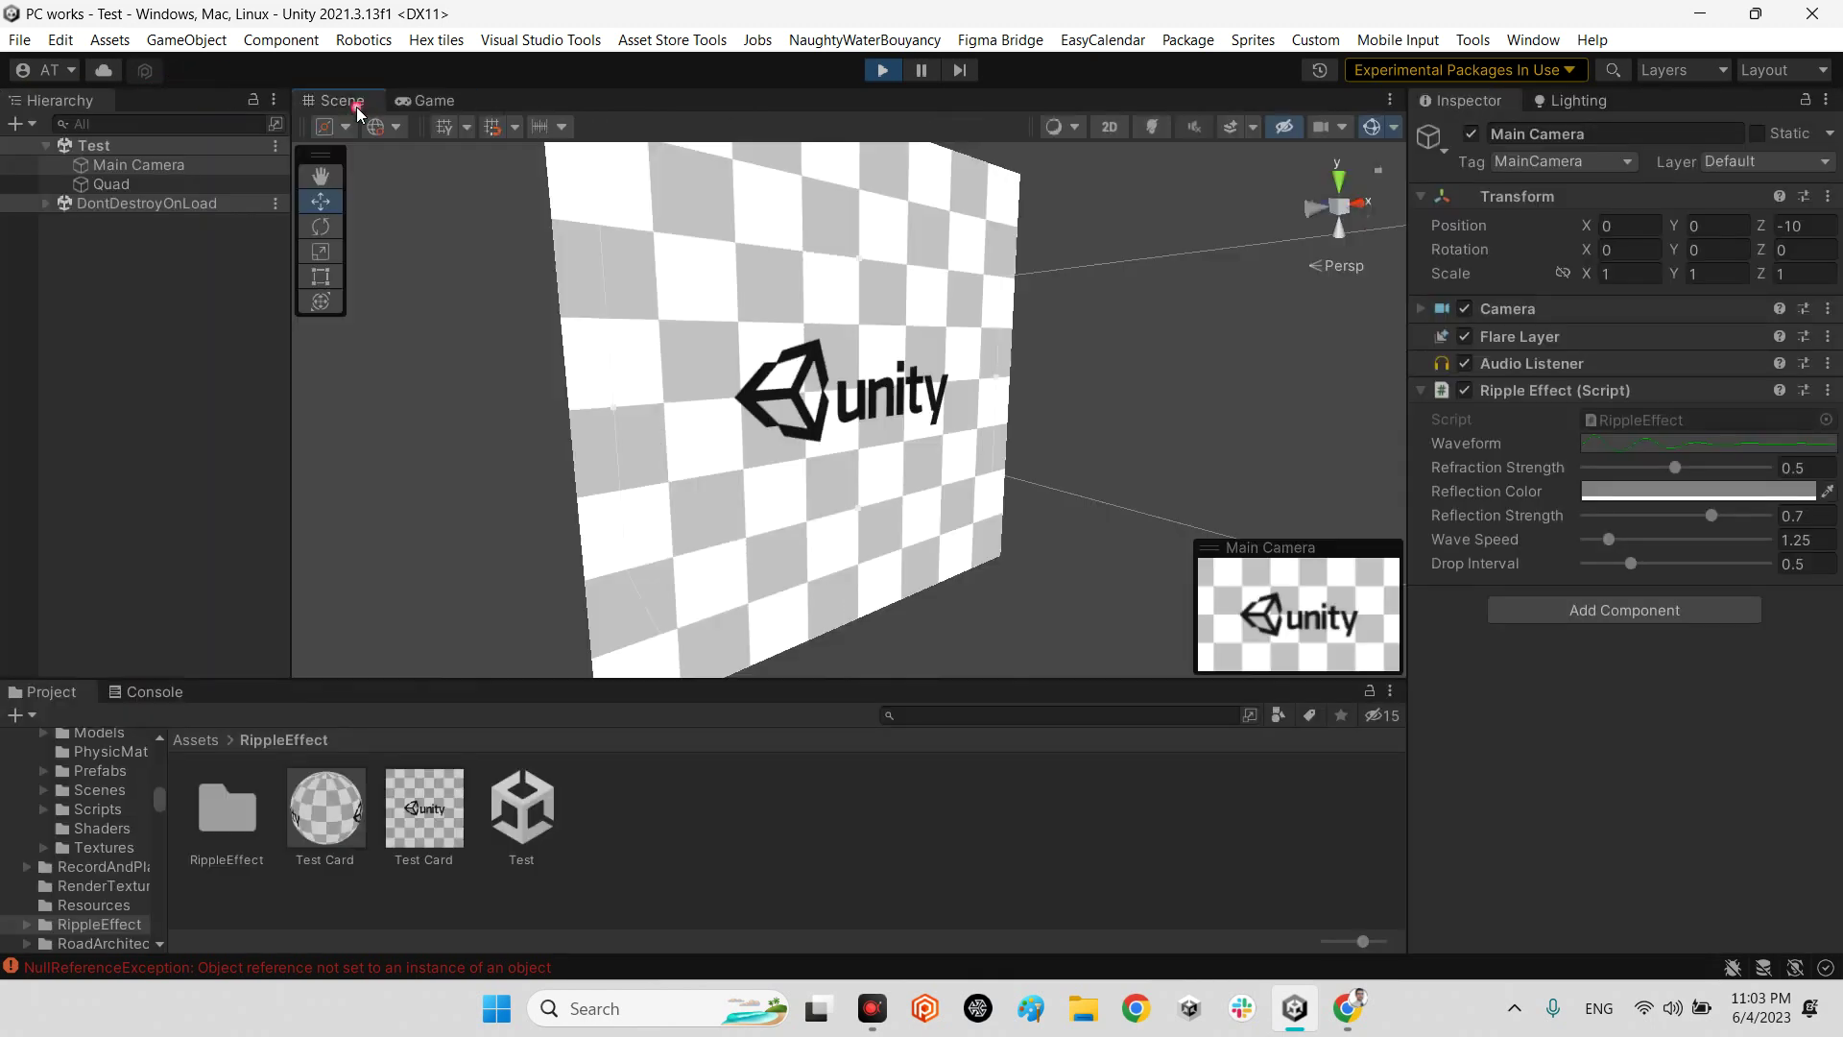
{"action": "mouse_move", "coordinate": [943, 382]}
{"action": "right_mouse_down"}
{"action": "mouse_move", "coordinate": [965, 405]}
{"action": "mouse_move", "coordinate": [1009, 403]}
{"action": "right_mouse_up"}
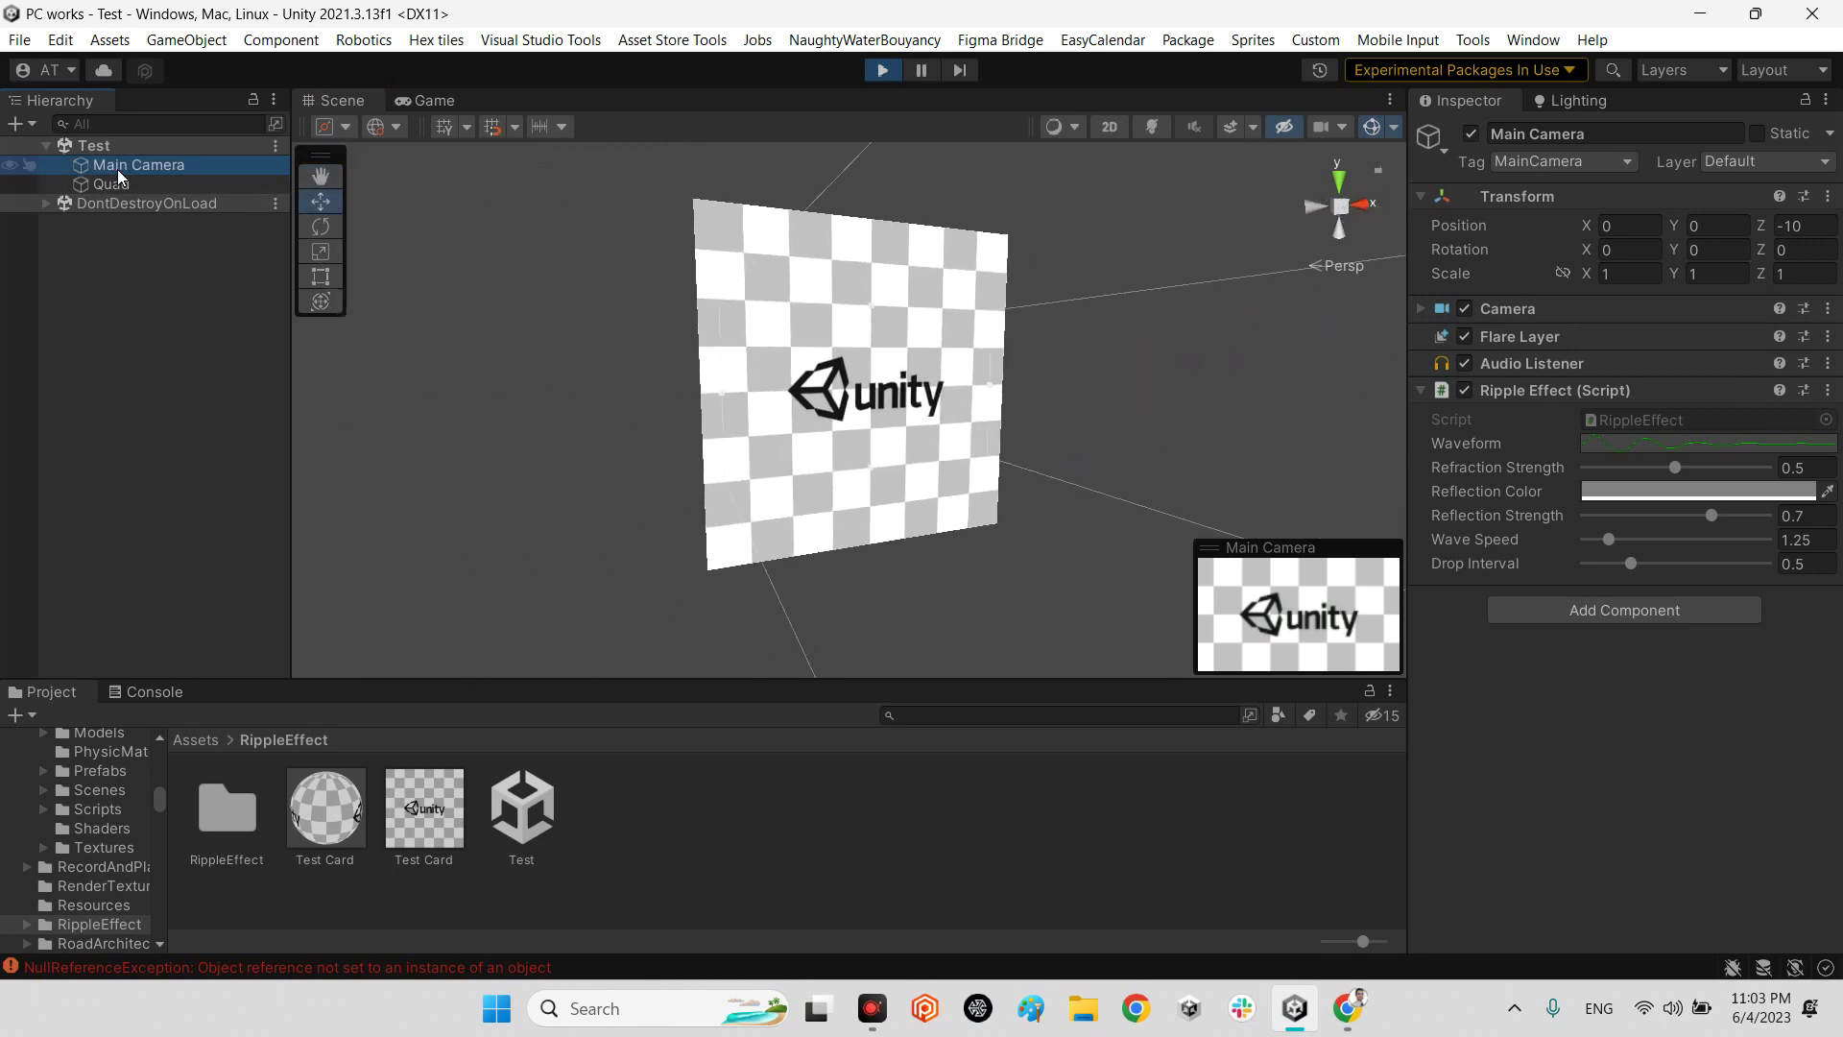
{"action": "left_click", "coordinate": [434, 99]}
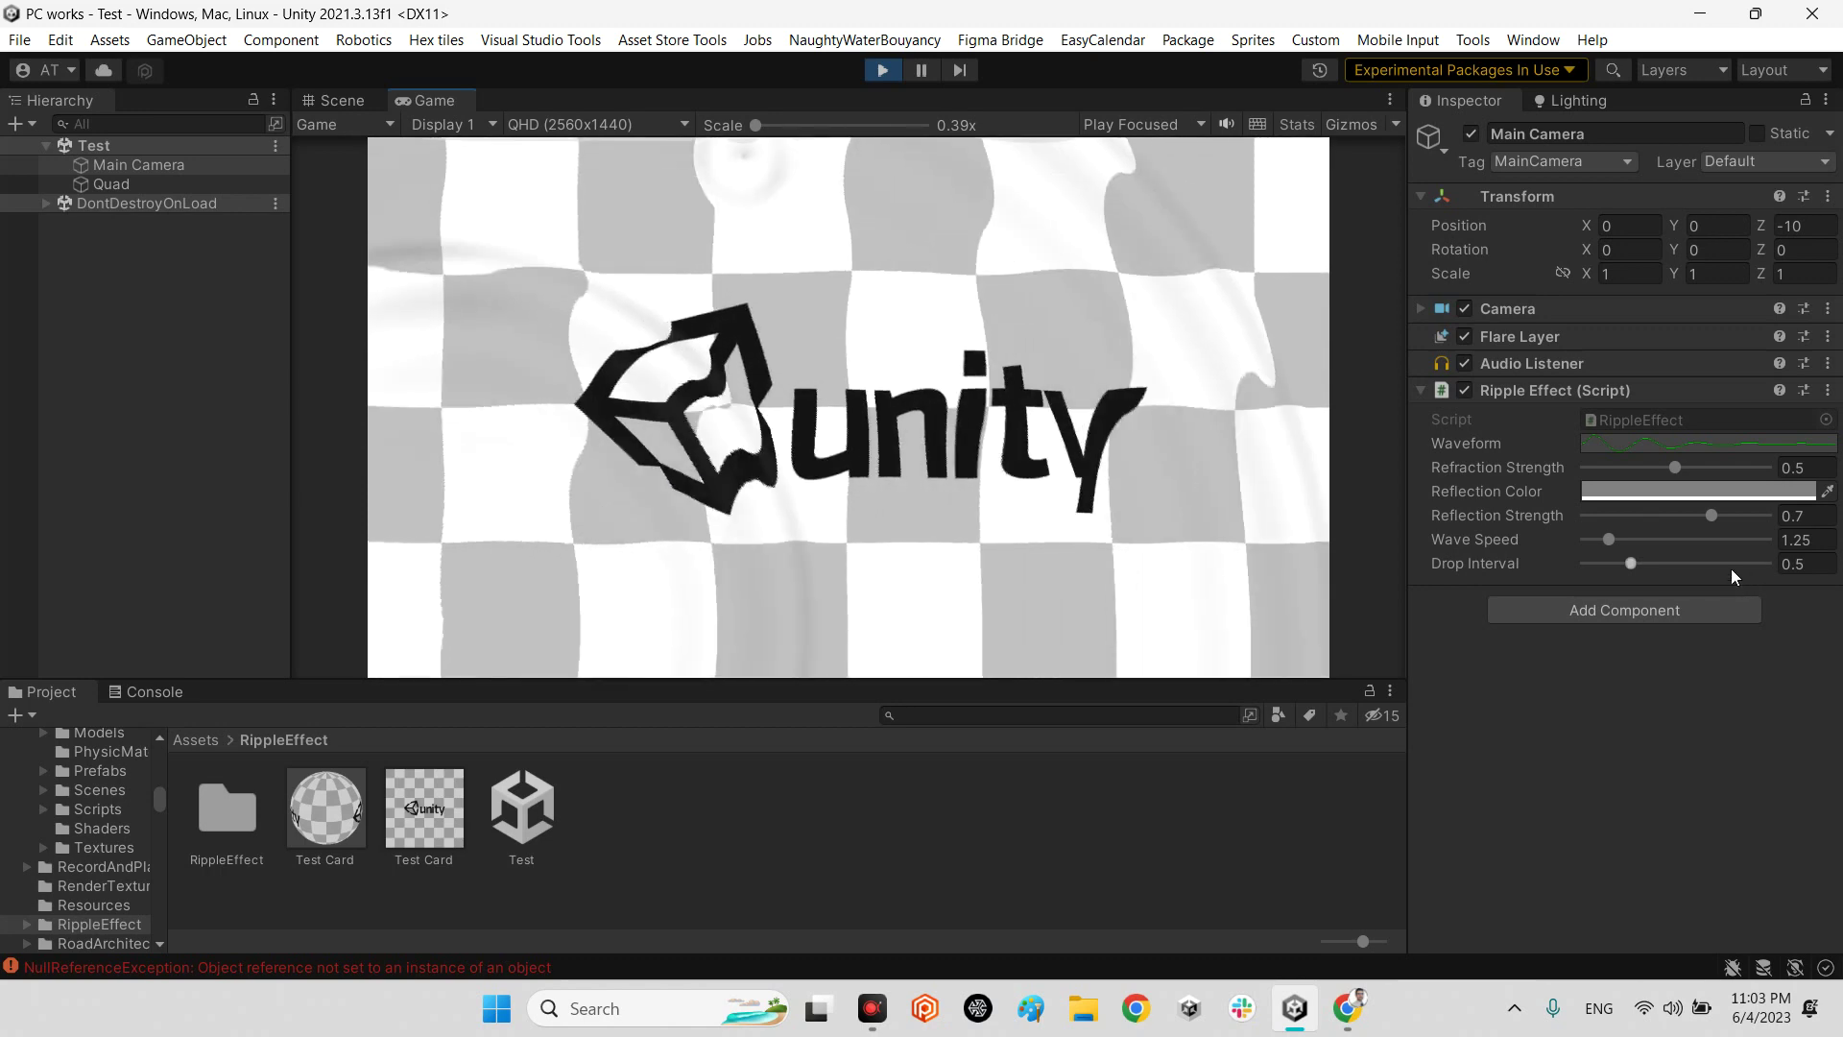
Set the Ripple Effect reflection colour to bright blue (0098DE).
{"action": "left_click", "coordinate": [1692, 491]}
{"action": "left_click", "coordinate": [1743, 533]}
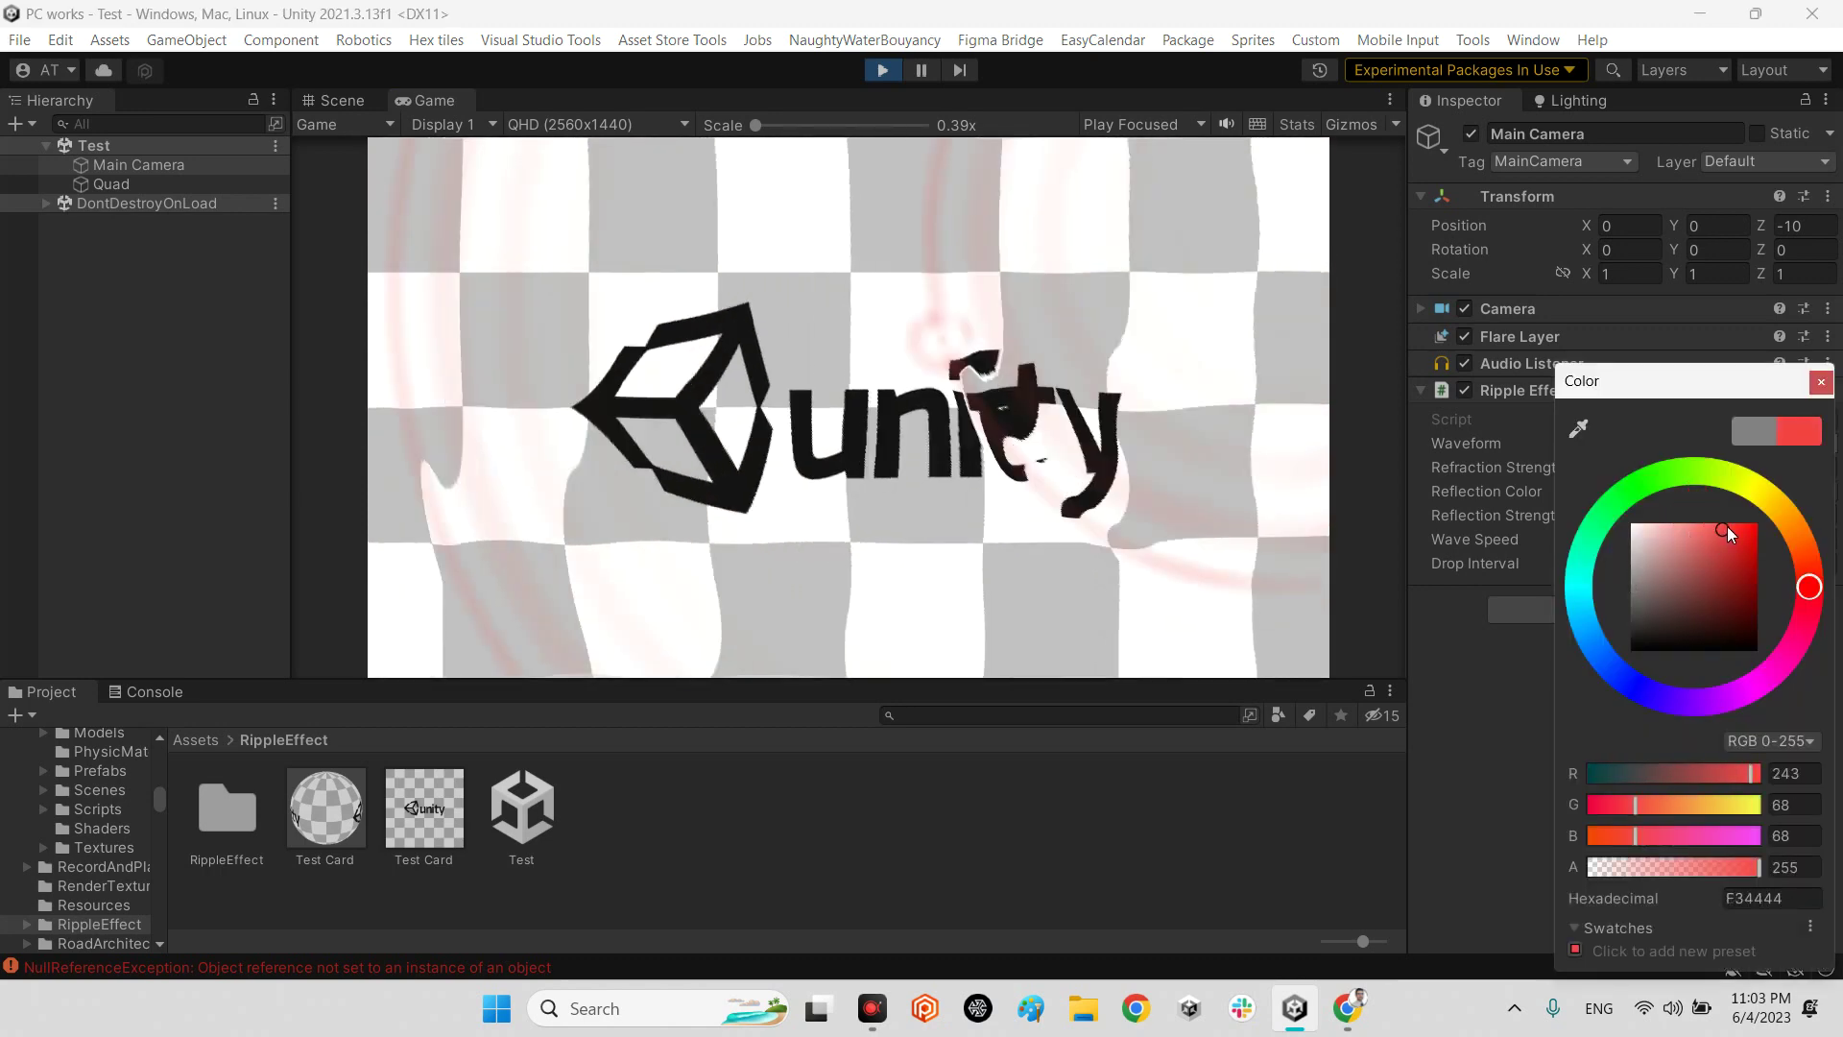
{"action": "left_click", "coordinate": [1258, 480]}
{"action": "left_click", "coordinate": [1585, 623]}
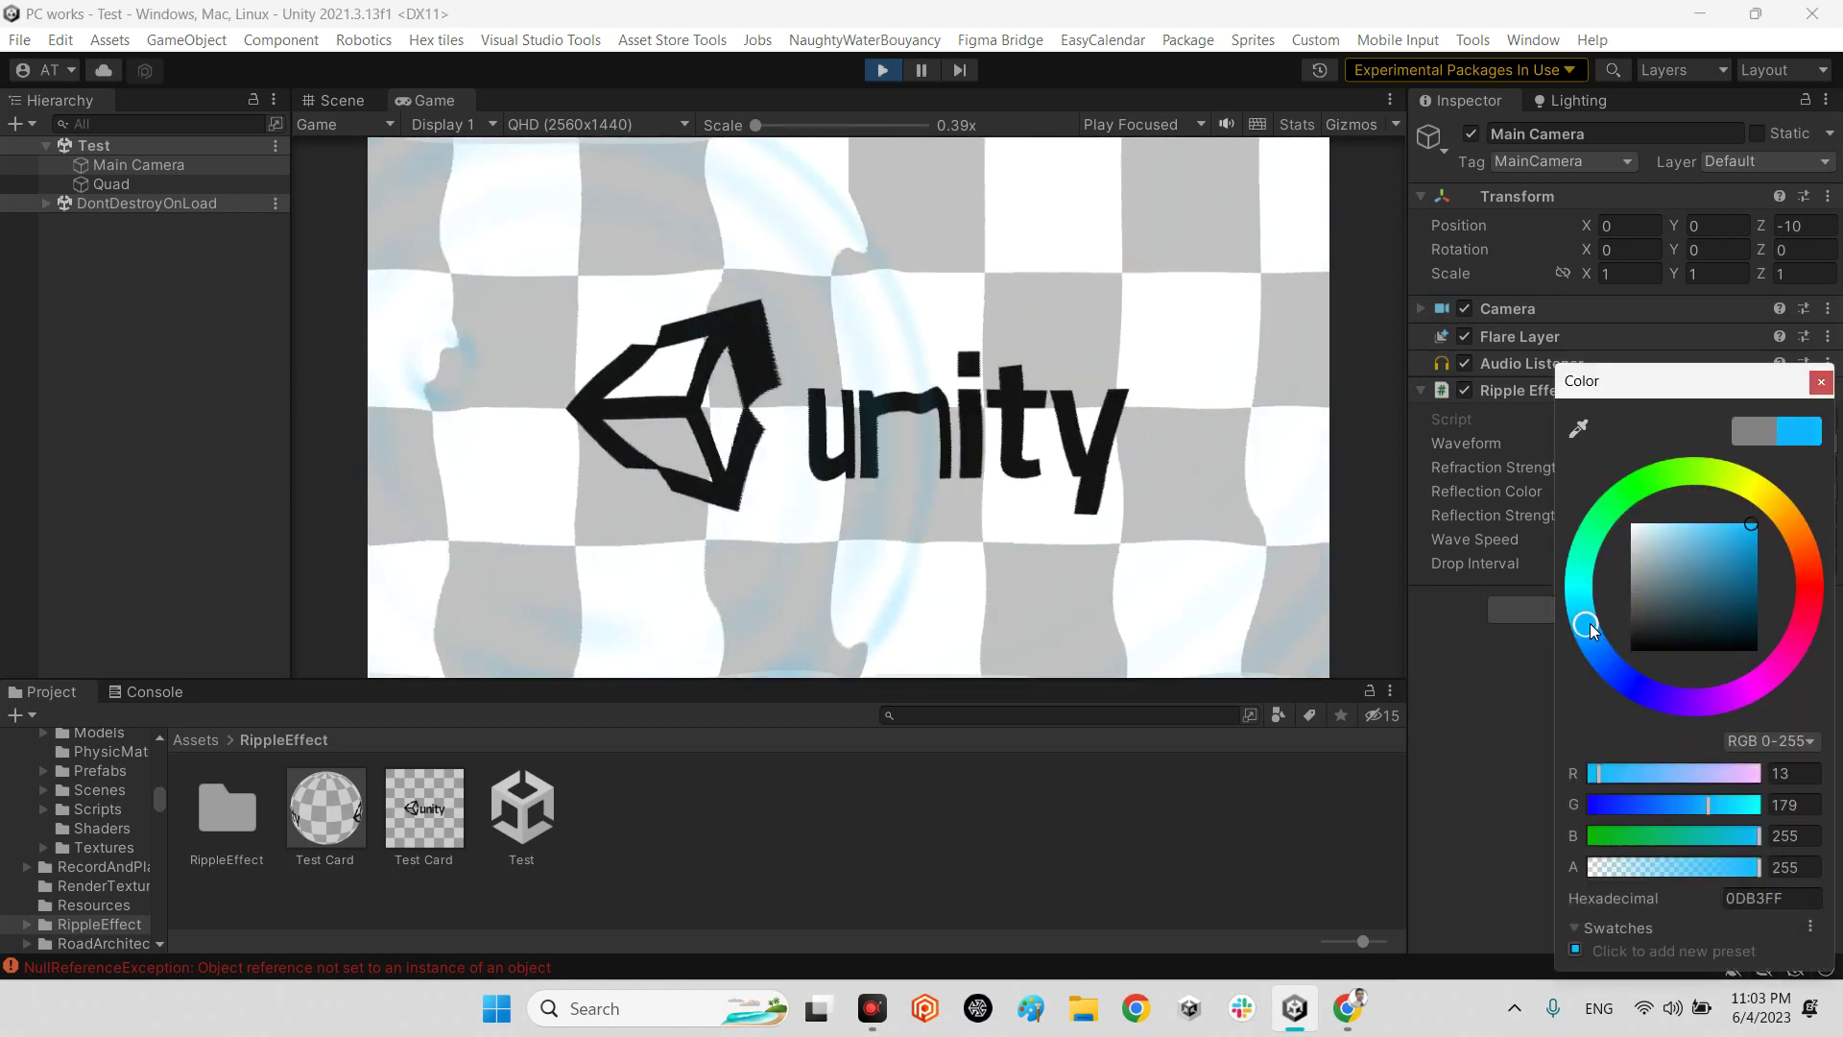
{"action": "left_click", "coordinate": [1688, 544]}
{"action": "left_click_drag", "start_coordinate": [1692, 546], "coordinate": [1761, 539]}
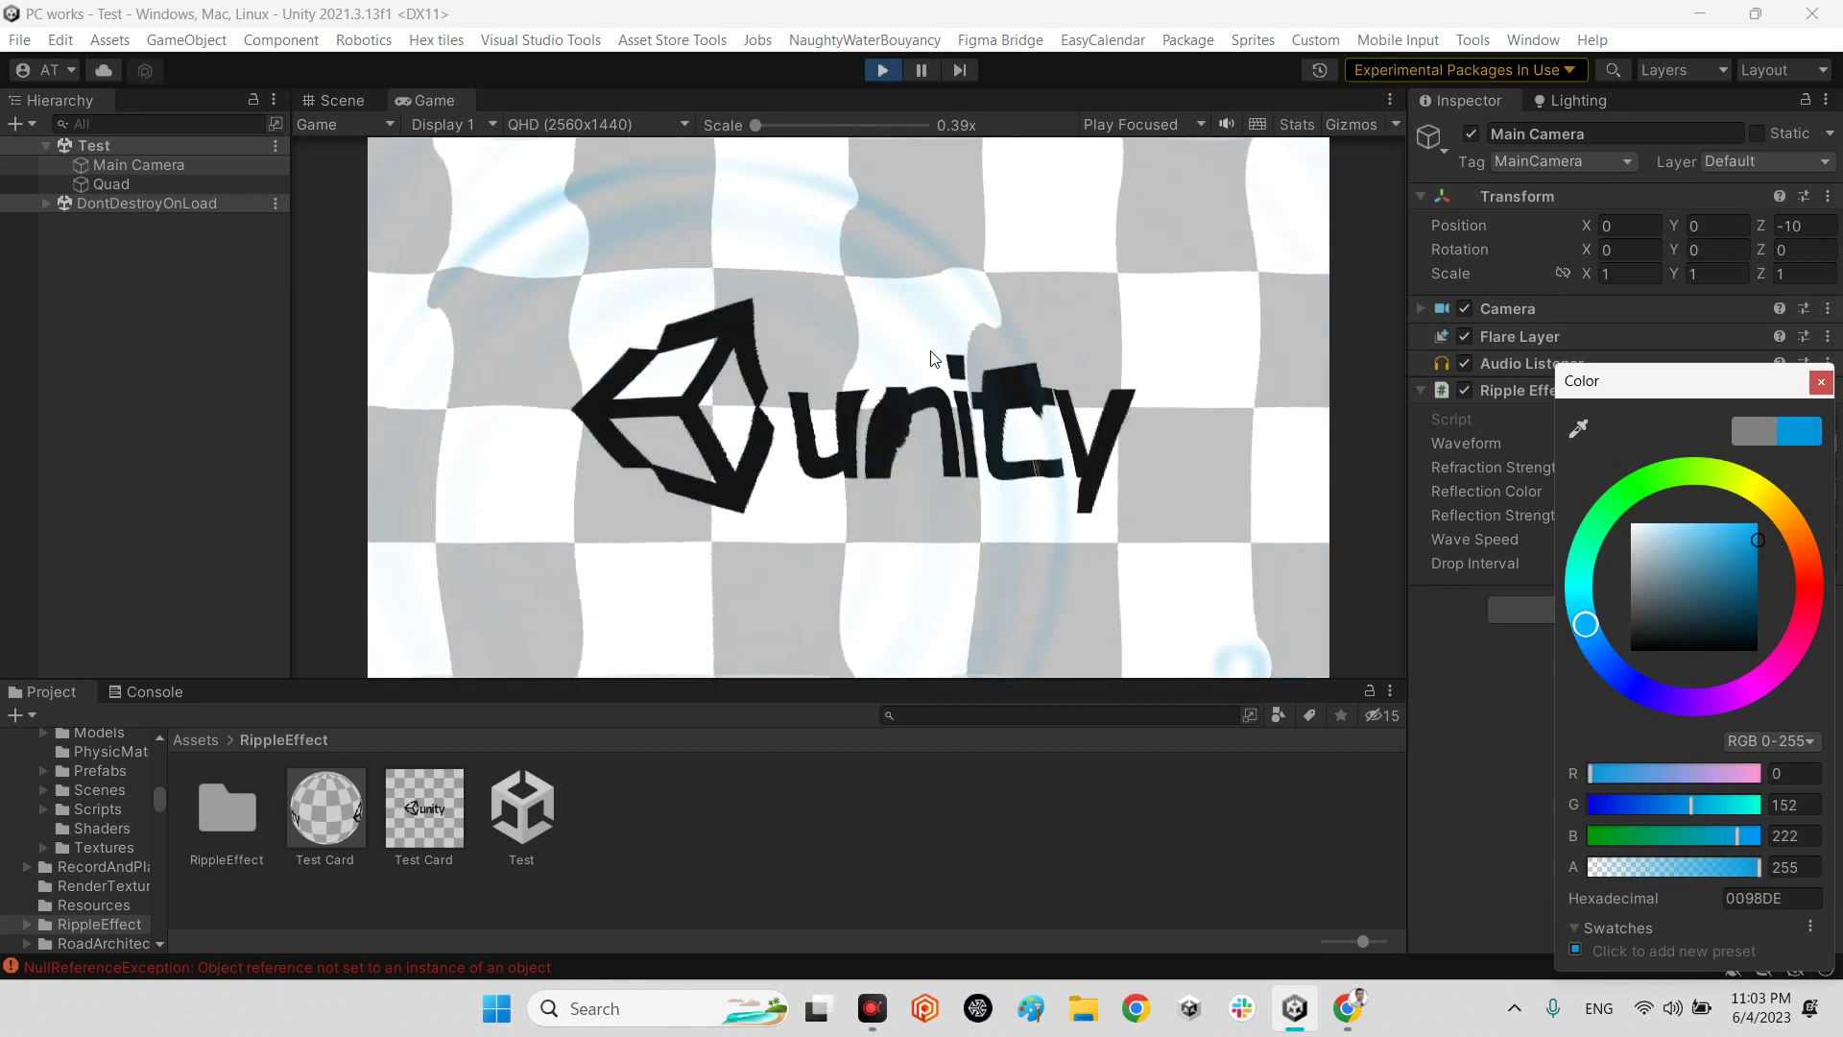
Keep the blue reflection colour and set the wave speed to 1.01.
{"action": "left_click", "coordinate": [1821, 381]}
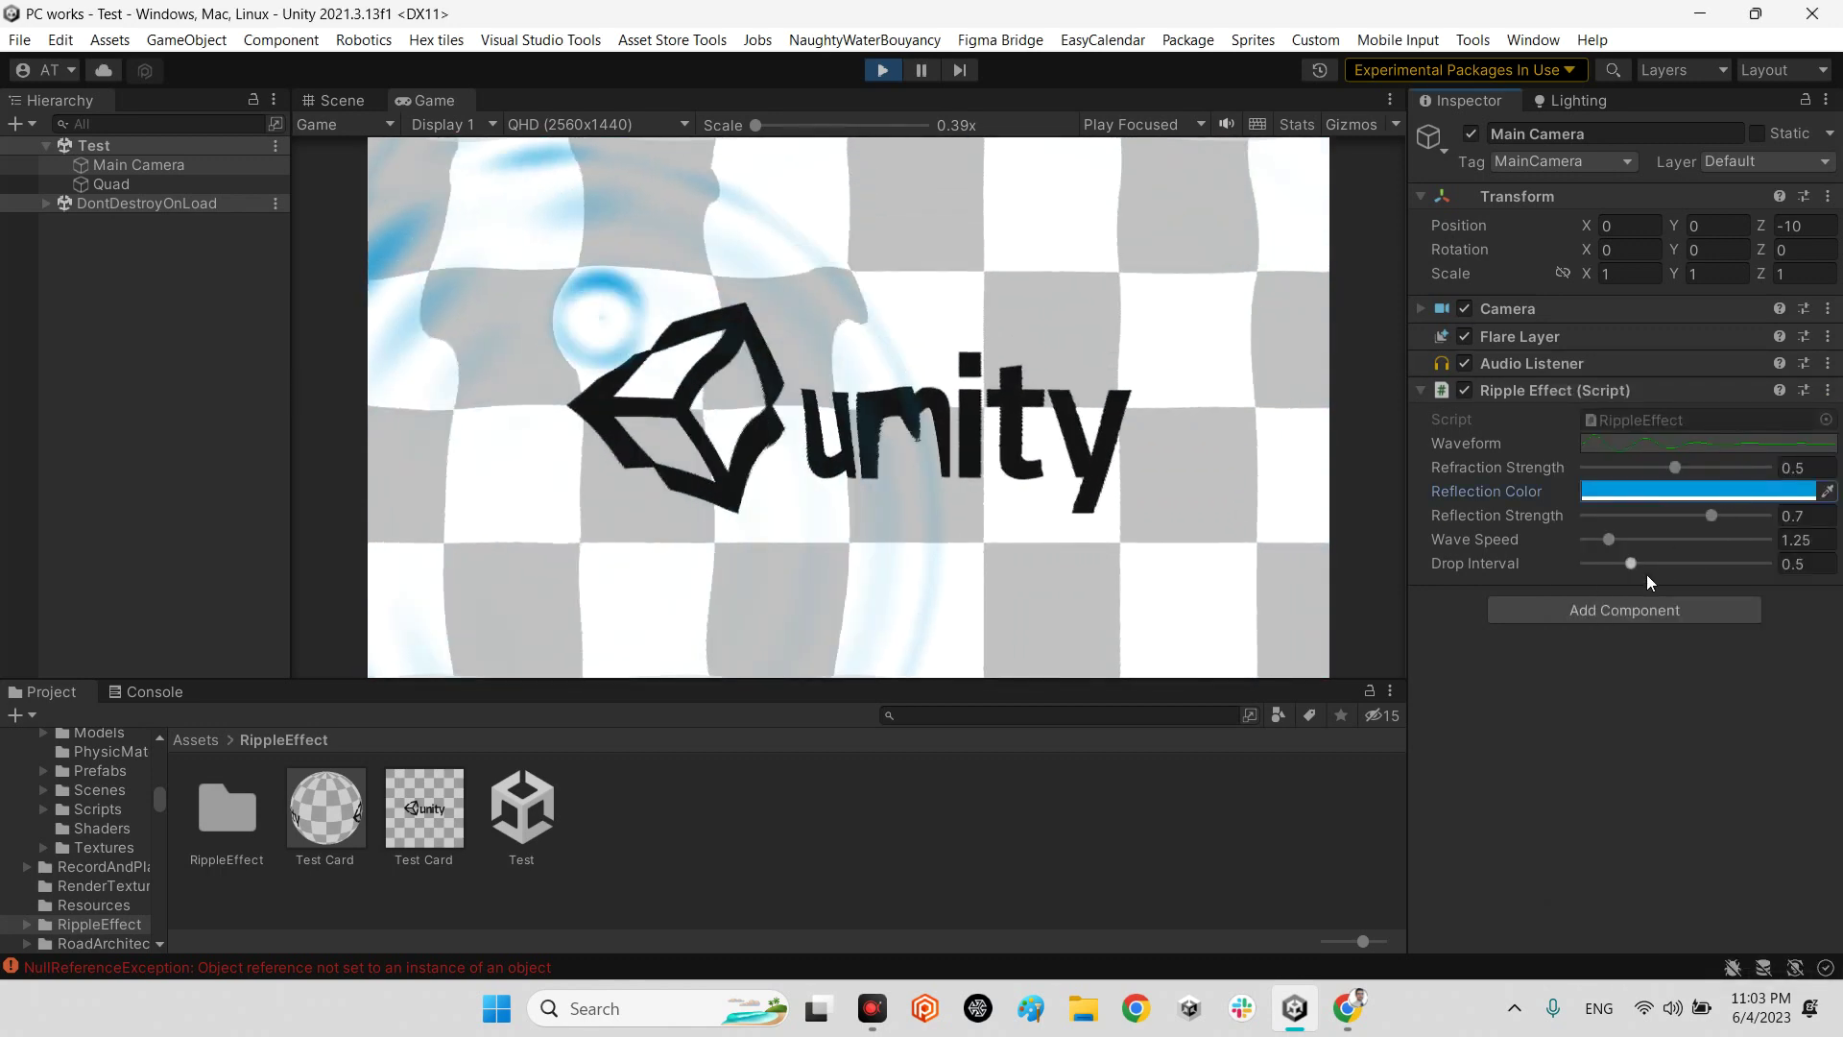
{"action": "left_click_drag", "start_coordinate": [1614, 541], "coordinate": [1703, 538]}
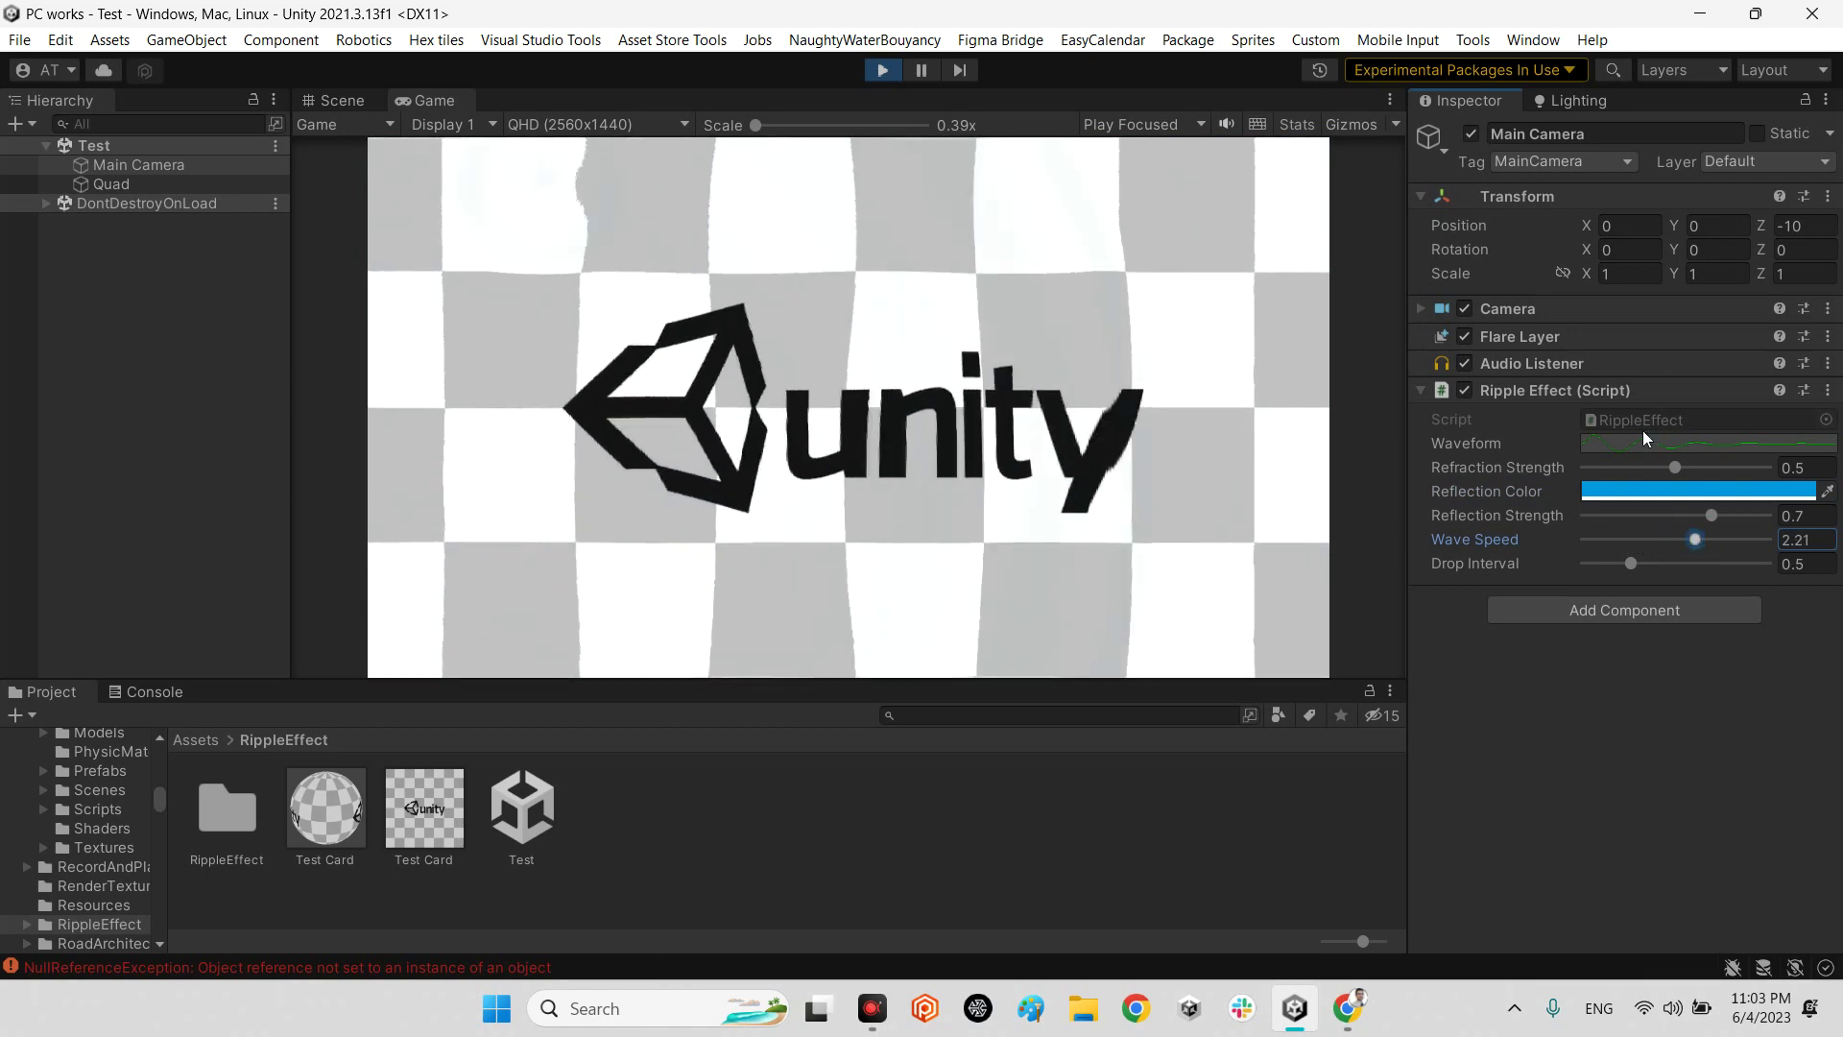
{"action": "left_click", "coordinate": [1588, 539]}
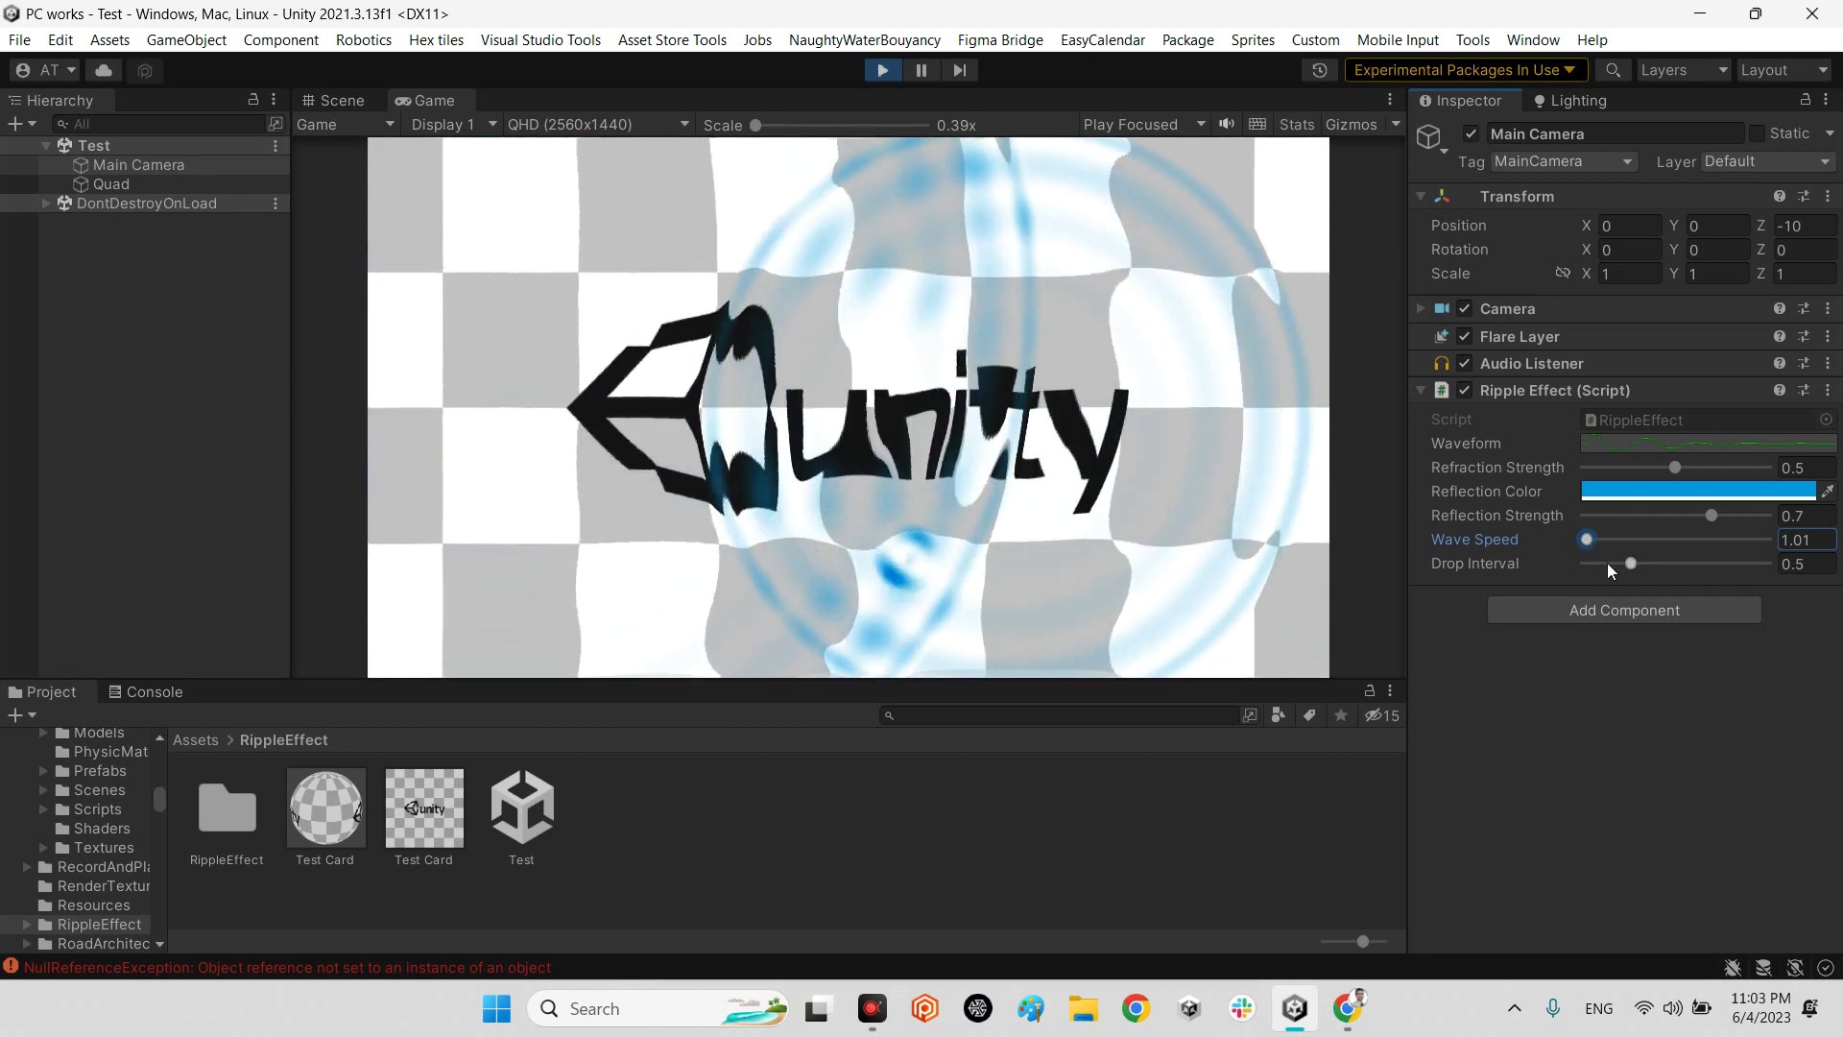
Set reflection strength 0.728, refraction strength 0.784 and drop interval 1.61.
{"action": "left_click_drag", "start_coordinate": [1709, 516], "coordinate": [1673, 515]}
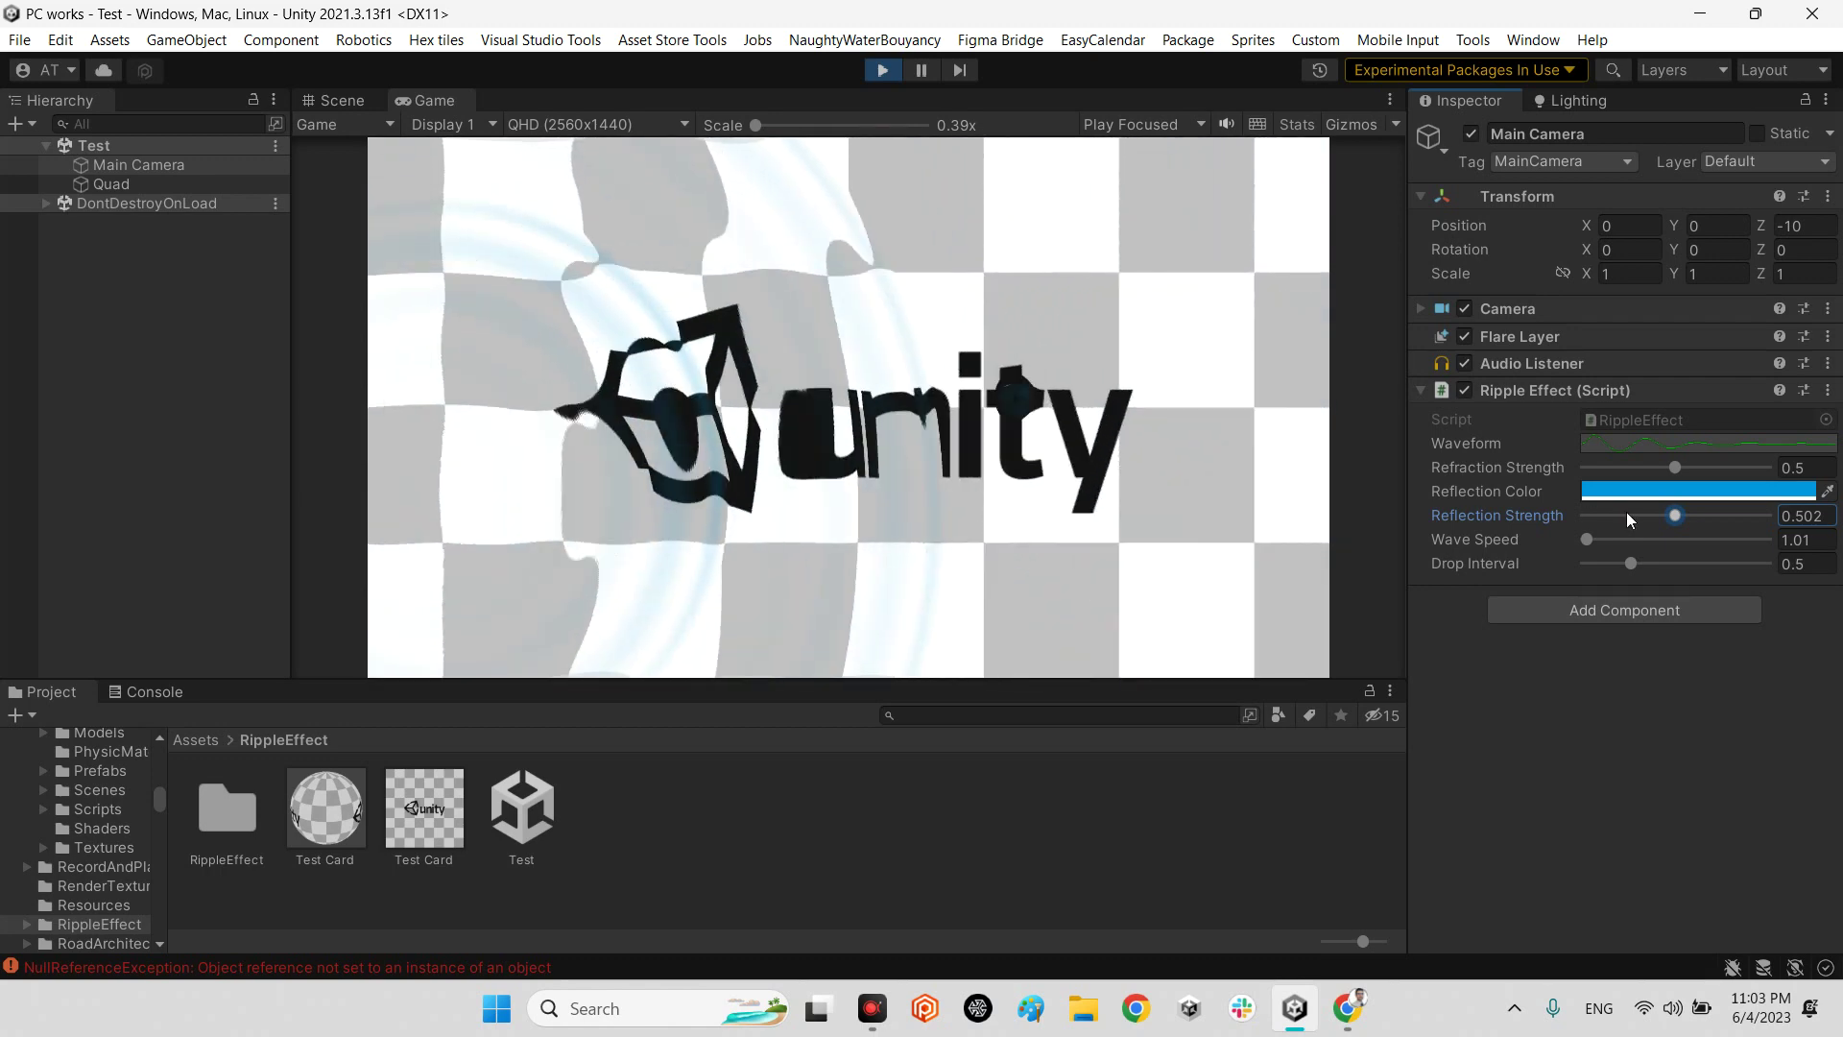
{"action": "left_click_drag", "start_coordinate": [1673, 515], "coordinate": [1756, 516]}
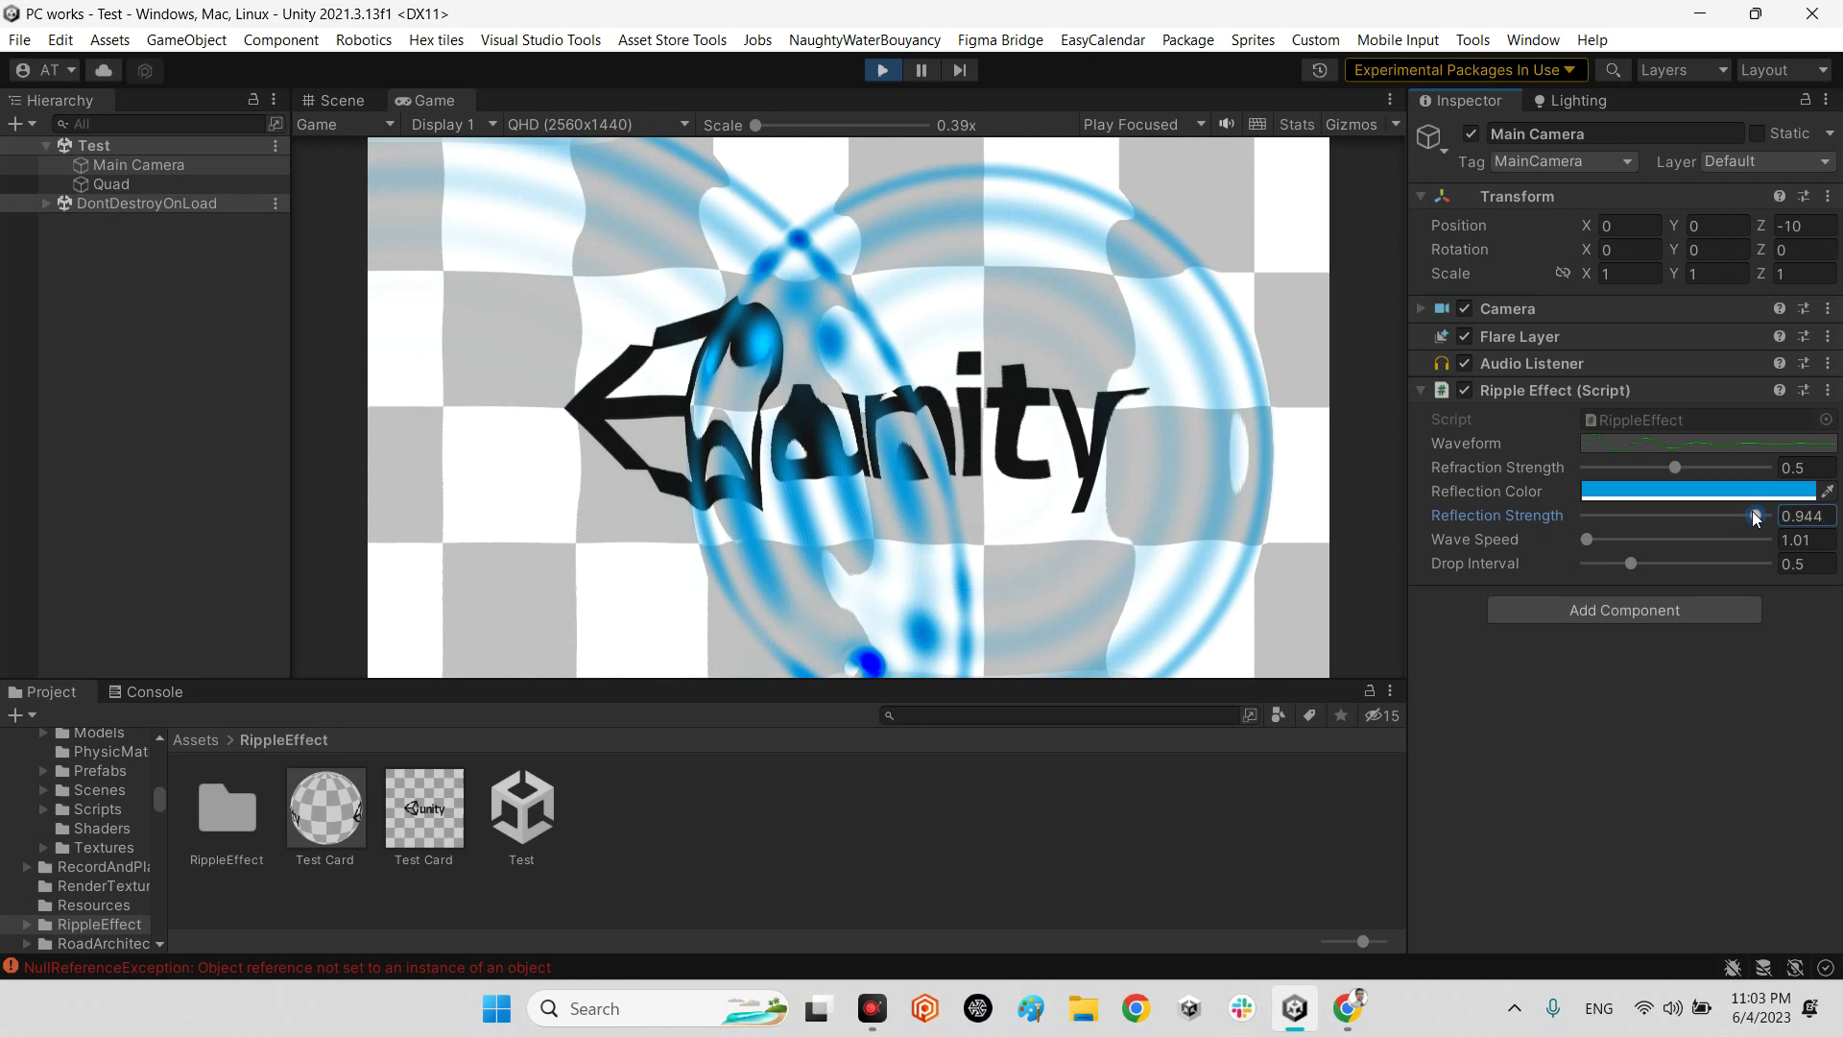
{"action": "left_click_drag", "start_coordinate": [1756, 516], "coordinate": [1632, 516]}
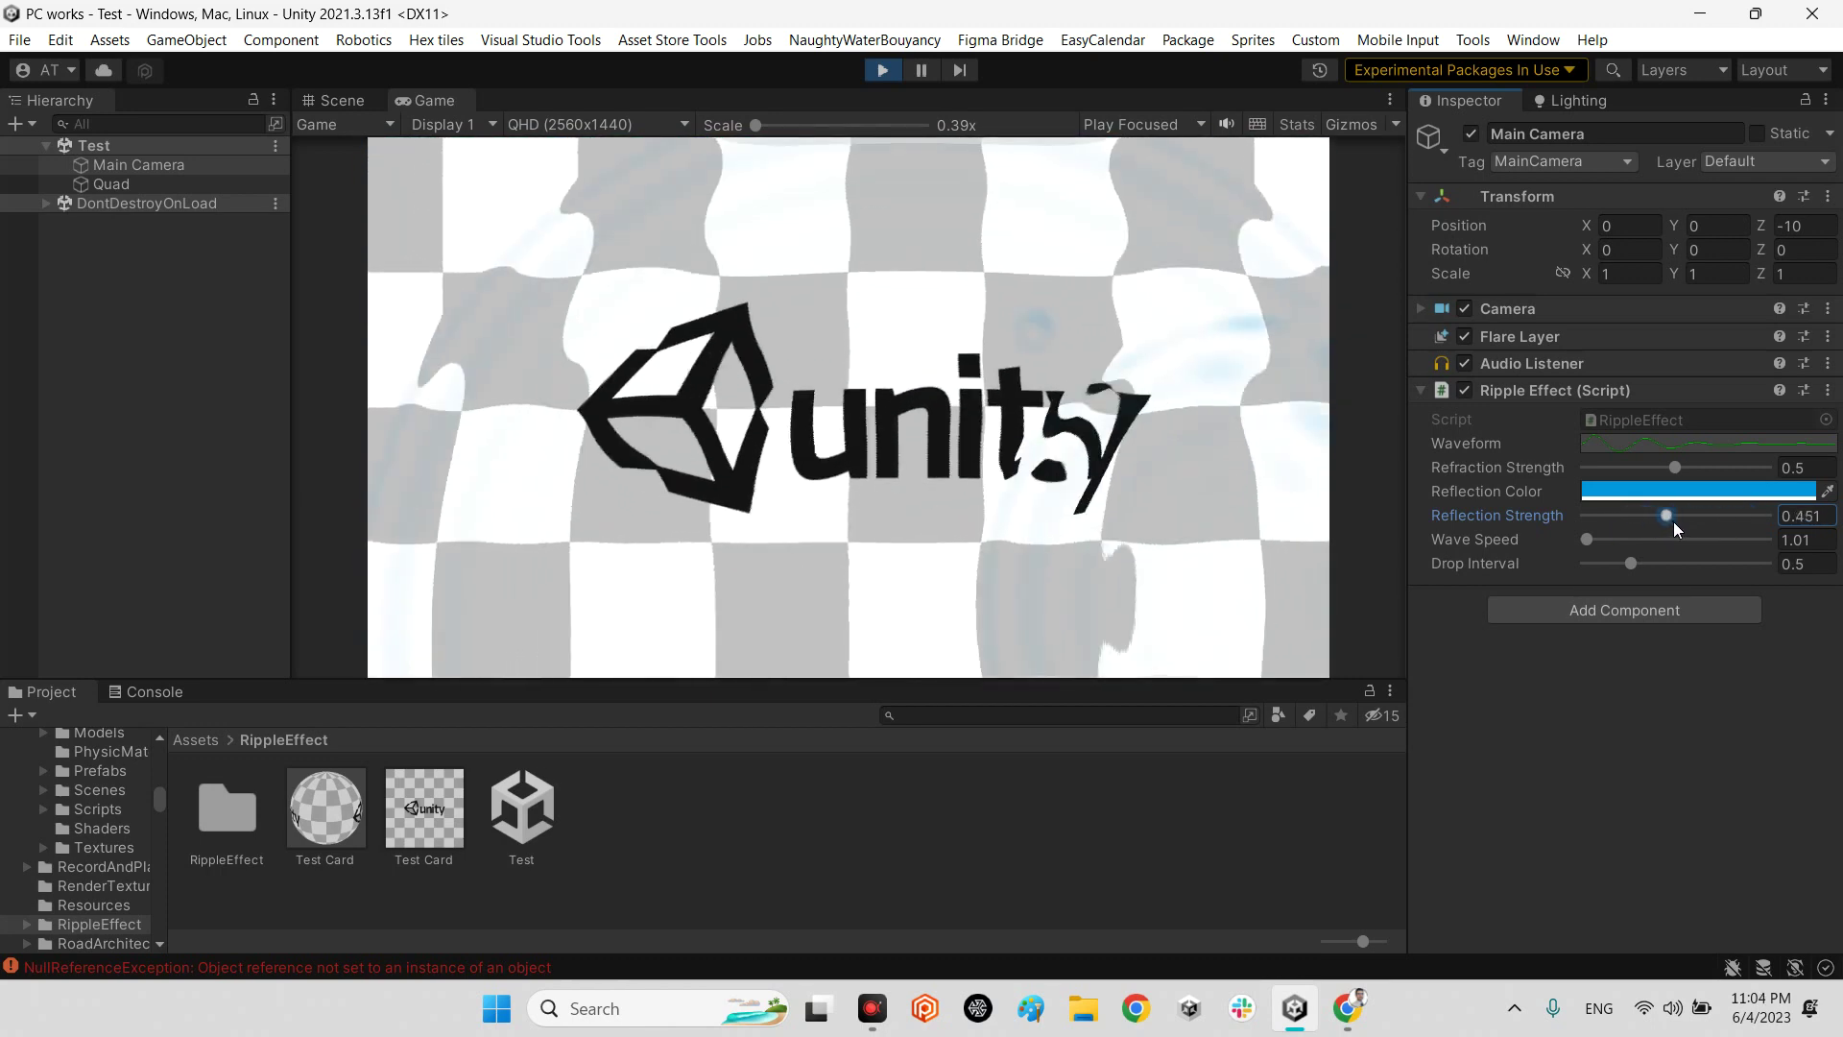
{"action": "mouse_move", "coordinate": [1631, 516]}
{"action": "left_mouse_down"}
{"action": "mouse_move", "coordinate": [1727, 516]}
{"action": "mouse_move", "coordinate": [1607, 467]}
{"action": "mouse_move", "coordinate": [1728, 467]}
{"action": "left_mouse_up"}
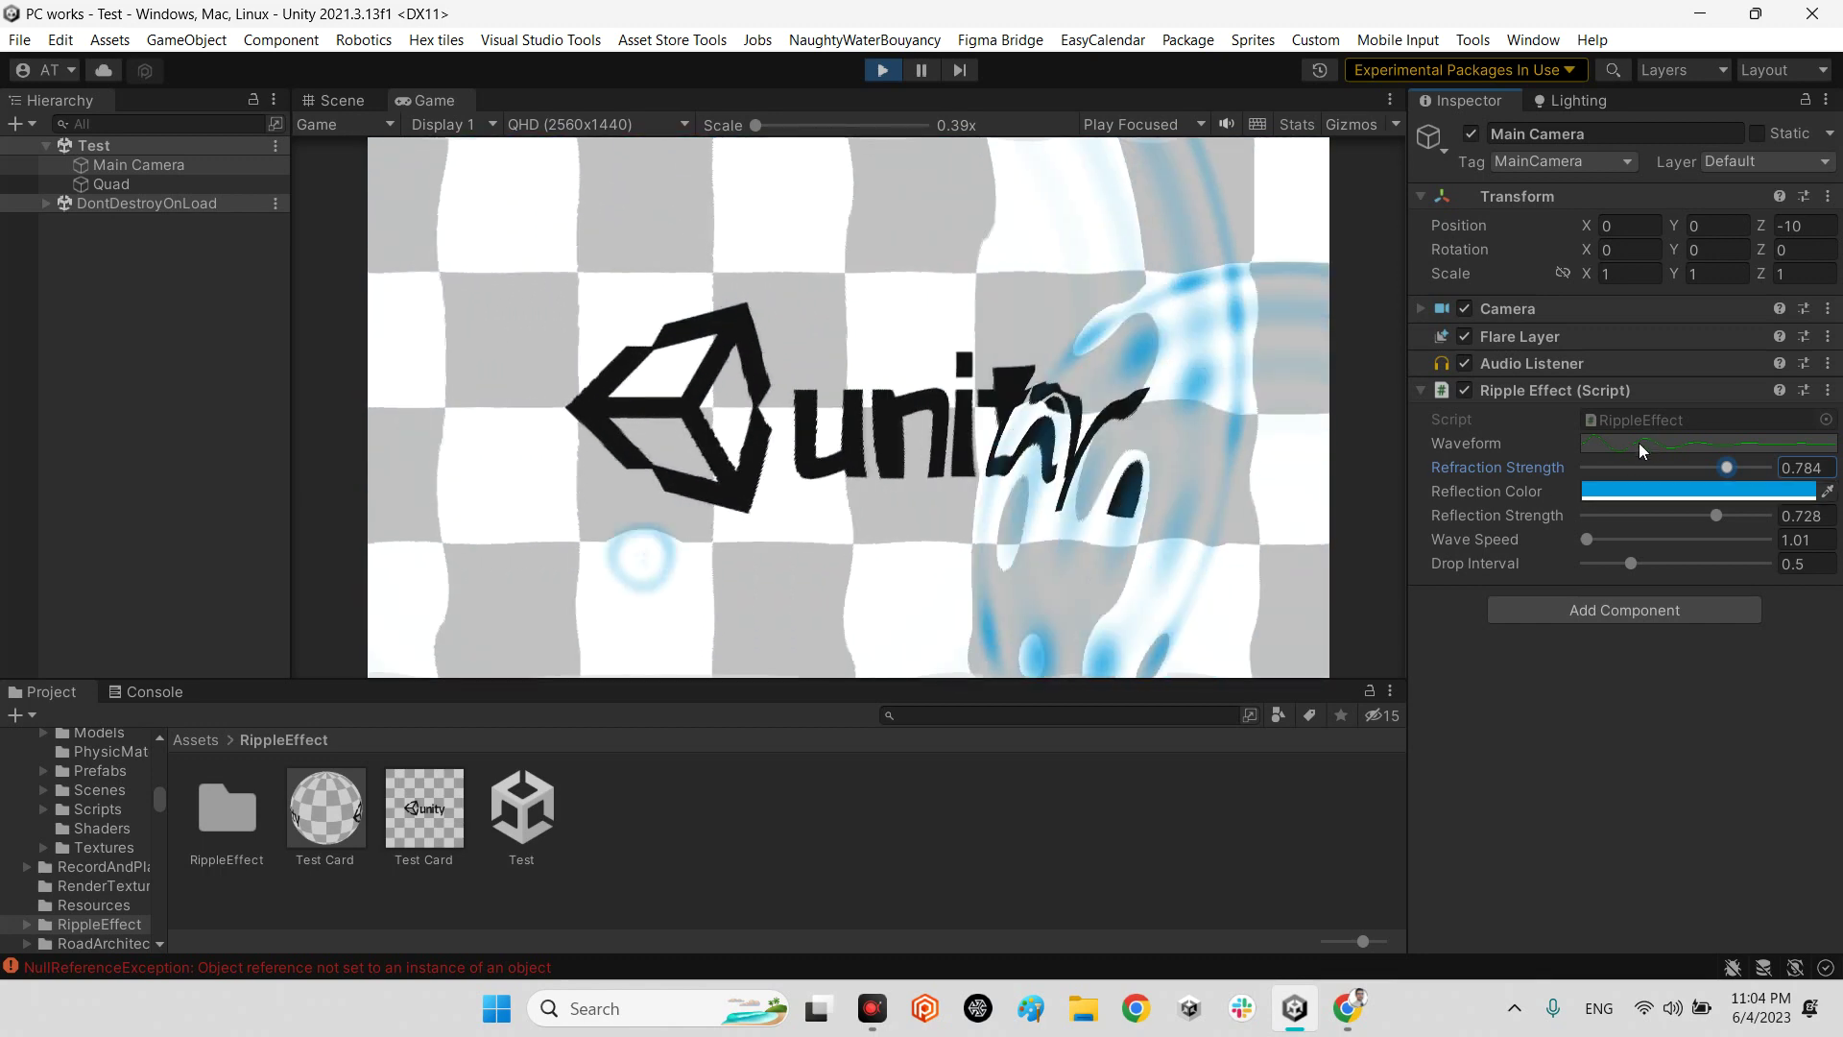
{"action": "mouse_move", "coordinate": [1631, 564]}
{"action": "left_mouse_down"}
{"action": "mouse_move", "coordinate": [1598, 564]}
{"action": "mouse_move", "coordinate": [1733, 562]}
{"action": "left_mouse_up"}
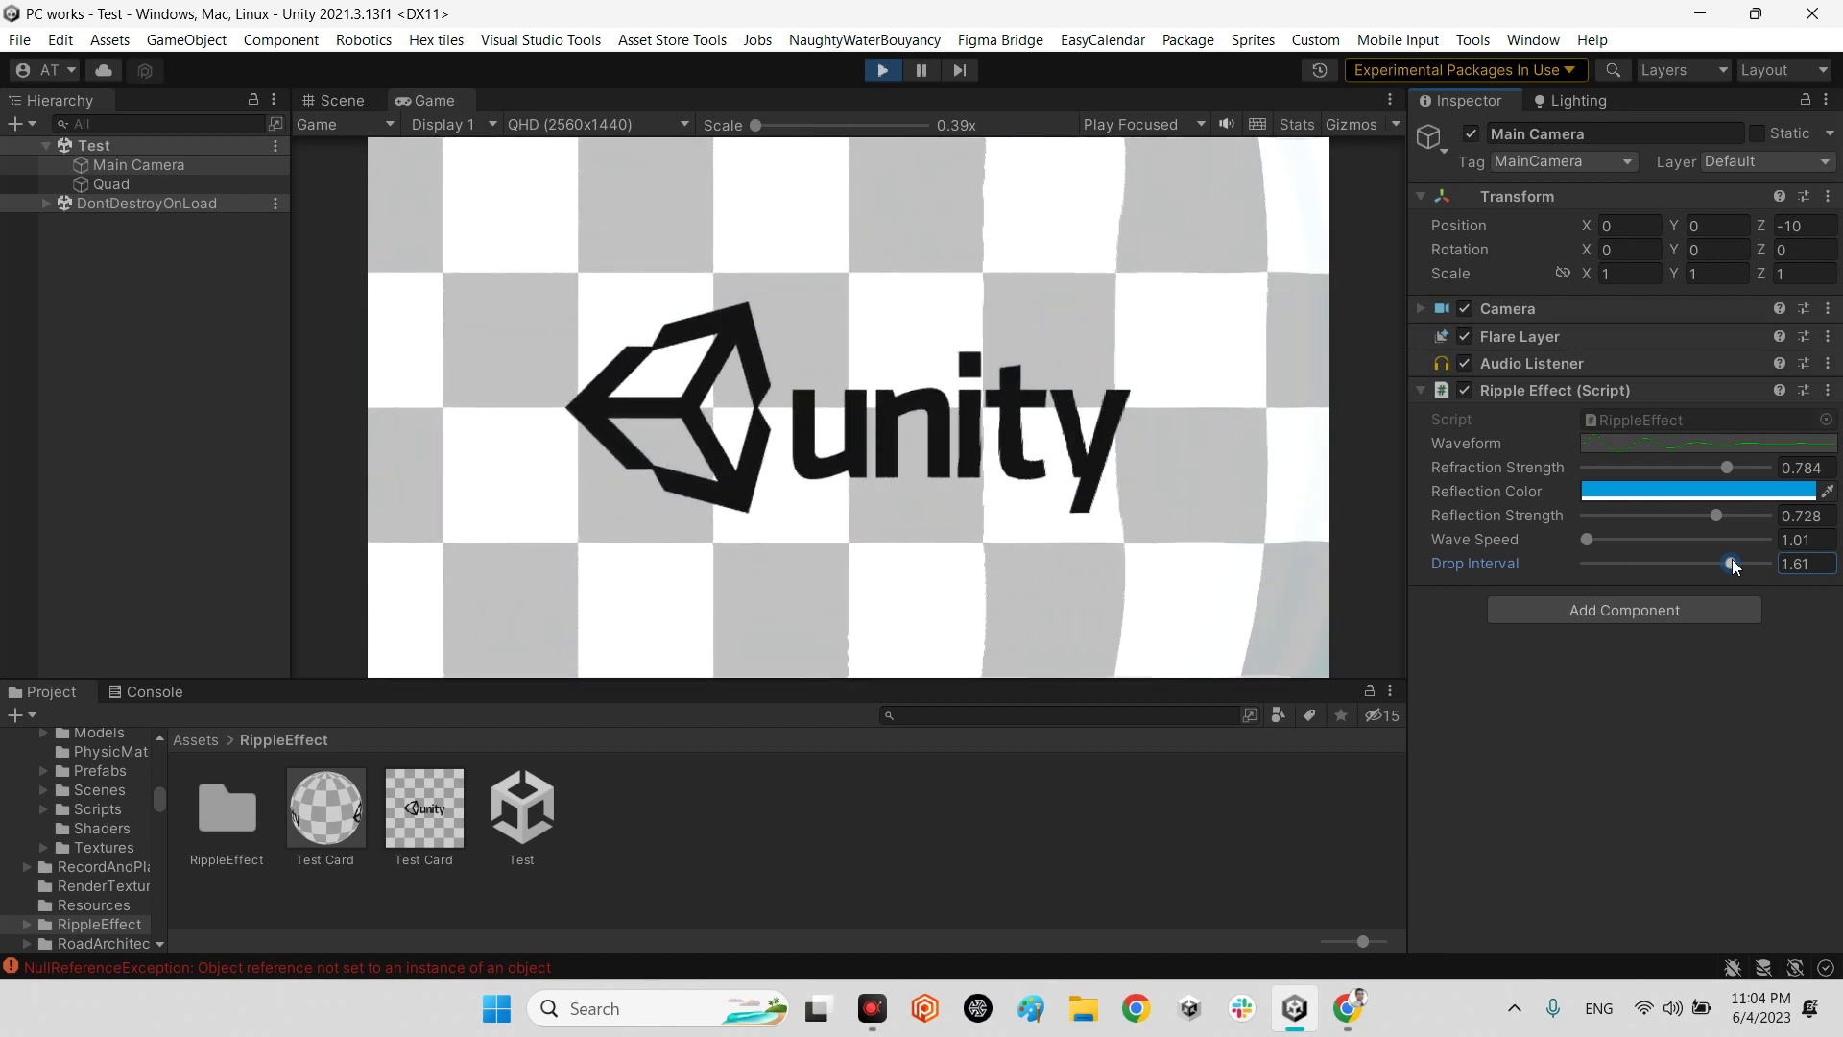
Exit Play mode so the Ripple Effect settings revert to their defaults.
{"action": "left_click", "coordinate": [880, 72]}
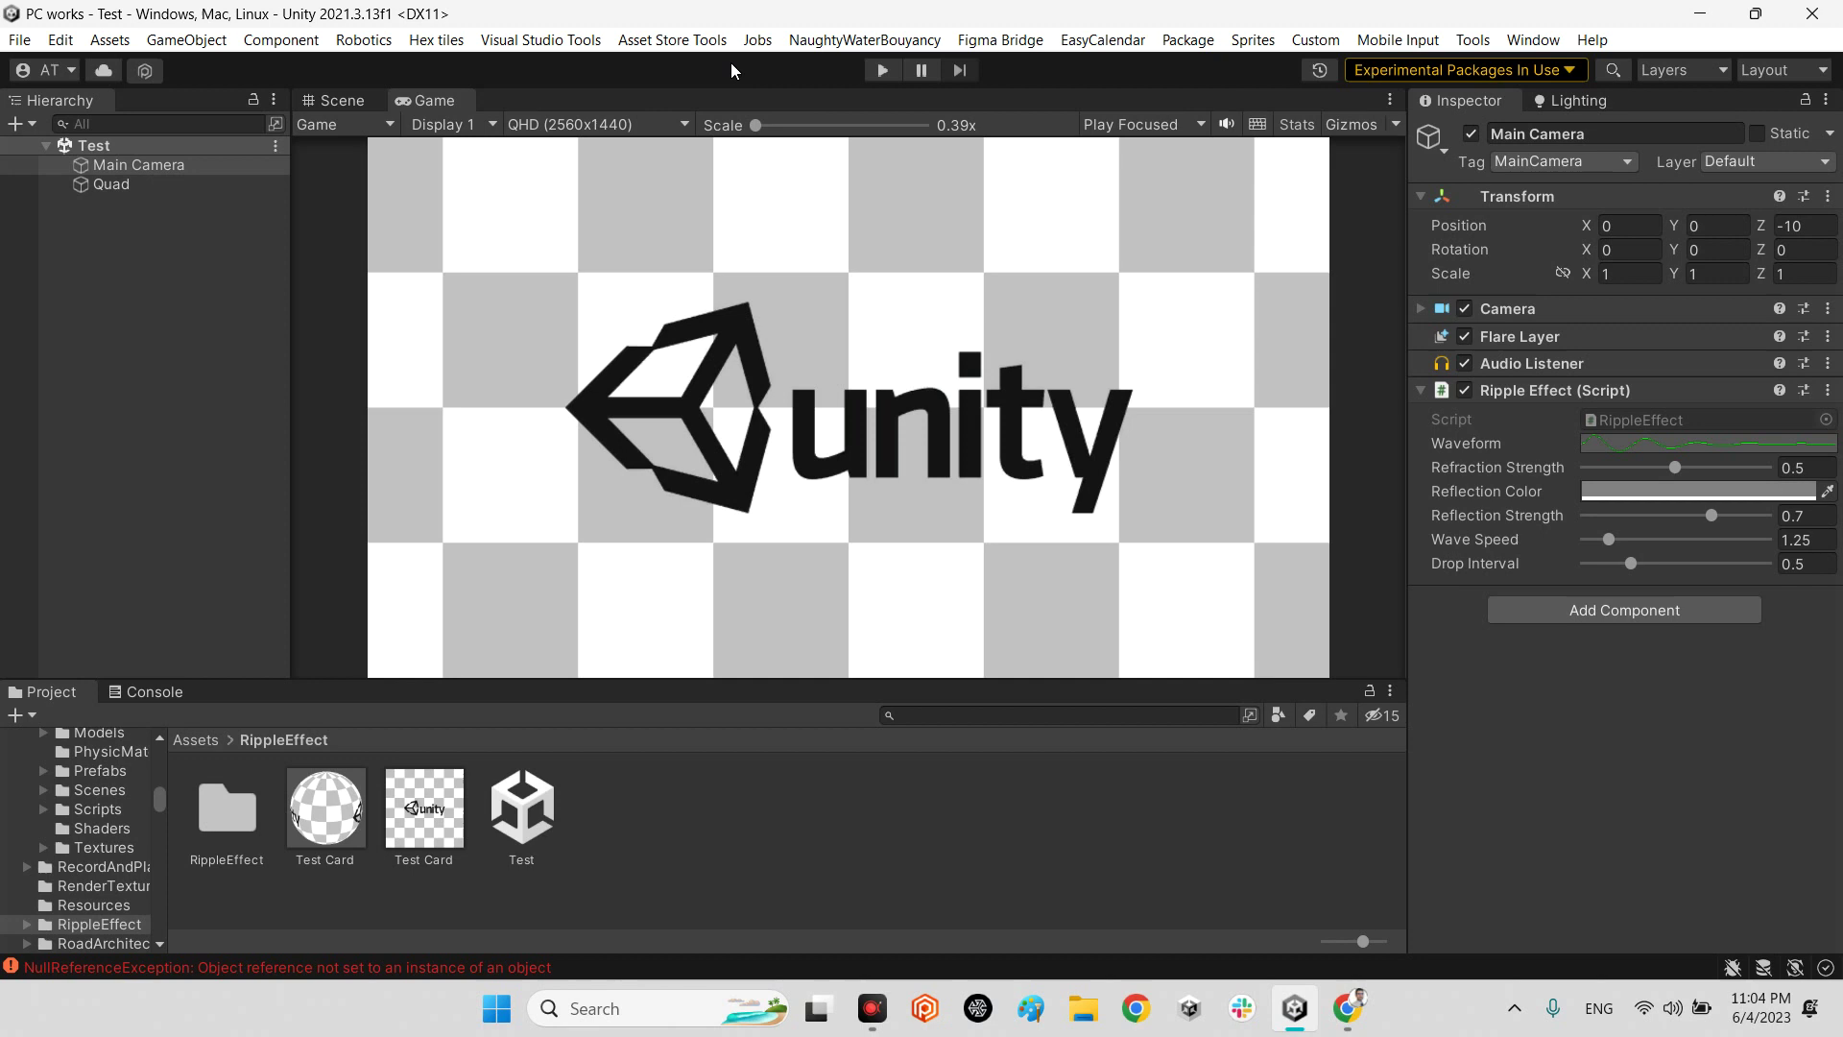